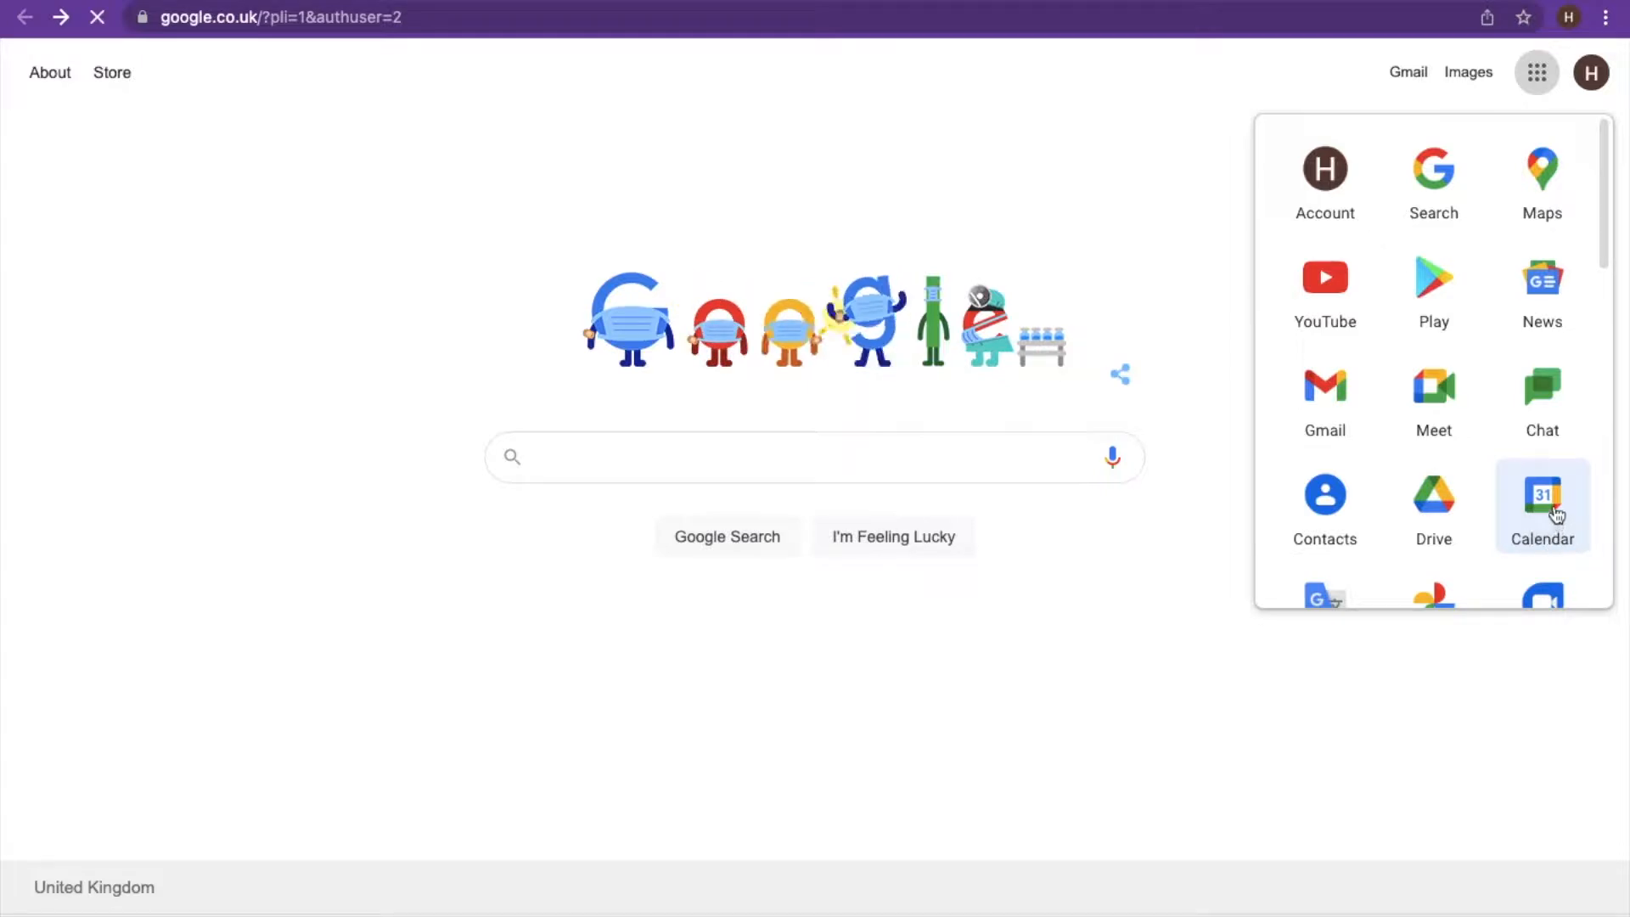
# - Switch from Google Search to Google Calendar using the Google apps grid
pyautogui.click(1557, 513)
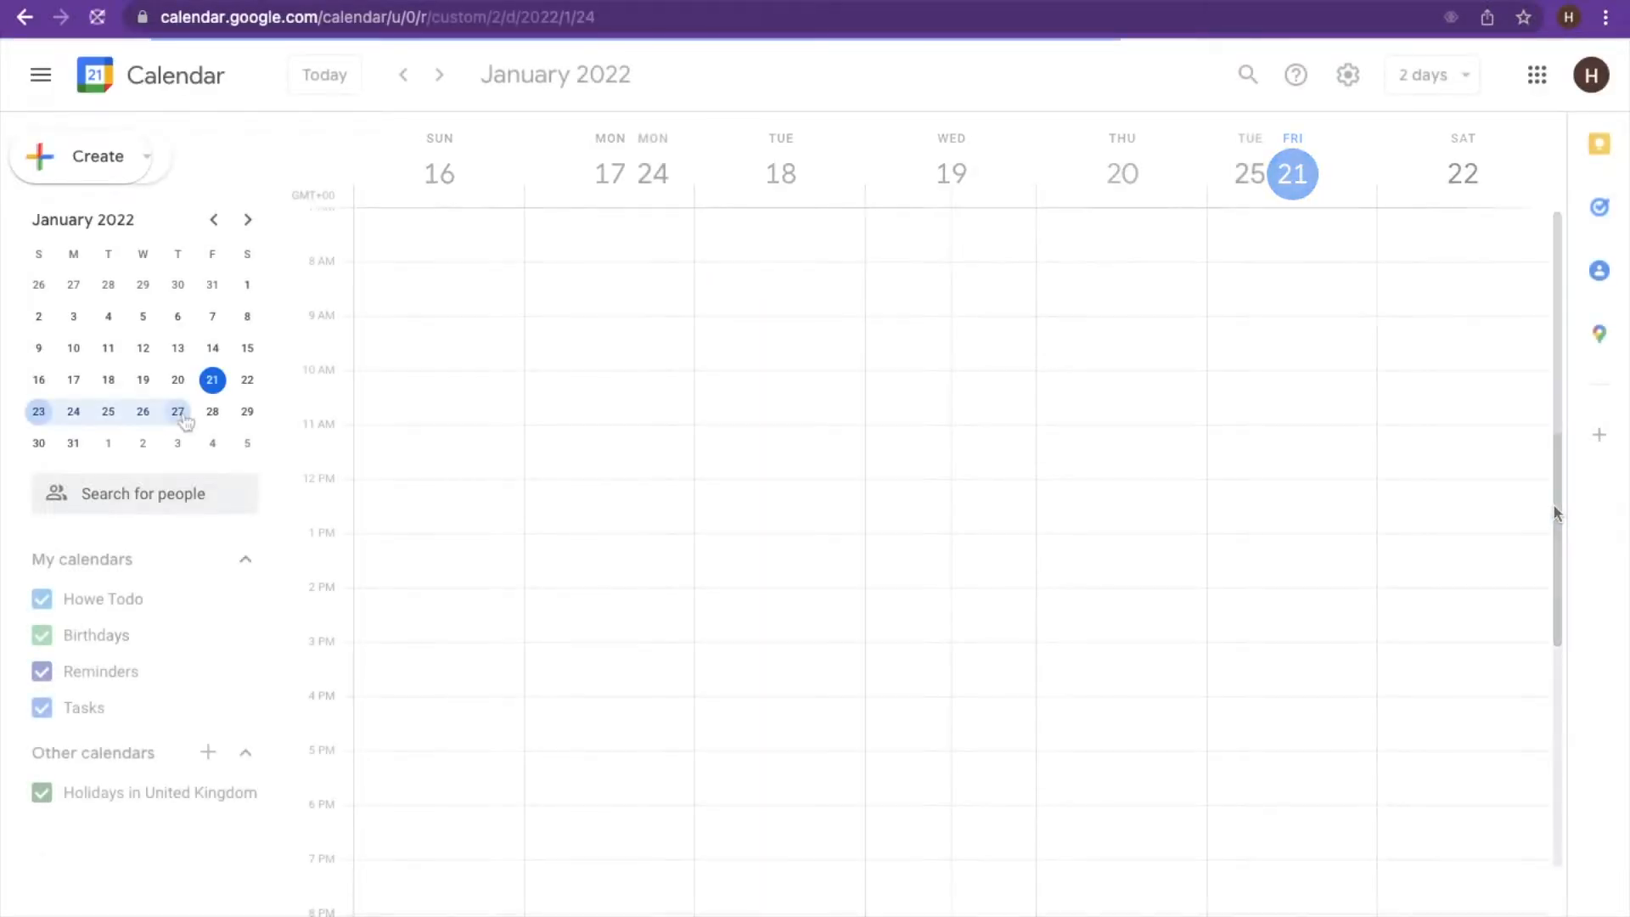
# - Try several mini-calendar date ranges, finishing on Monday 24 to Friday 28 January 2022
pyautogui.moveTo(38, 411); pyautogui.dragTo(204, 419)
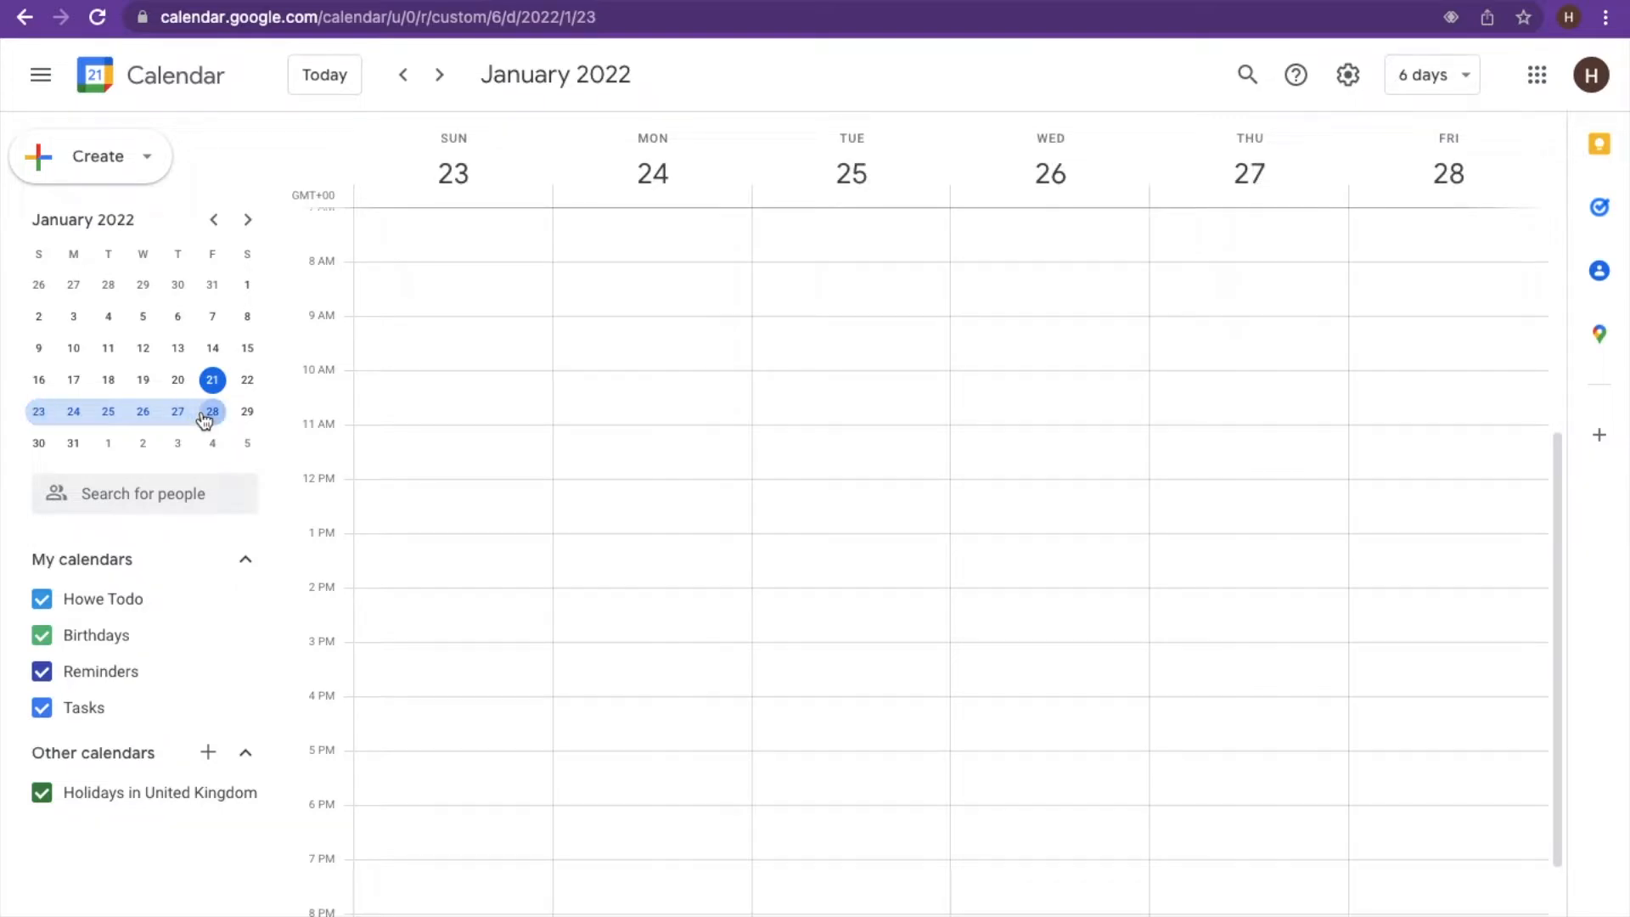
pyautogui.click(38, 414)
pyautogui.moveTo(38, 416); pyautogui.dragTo(40, 443)
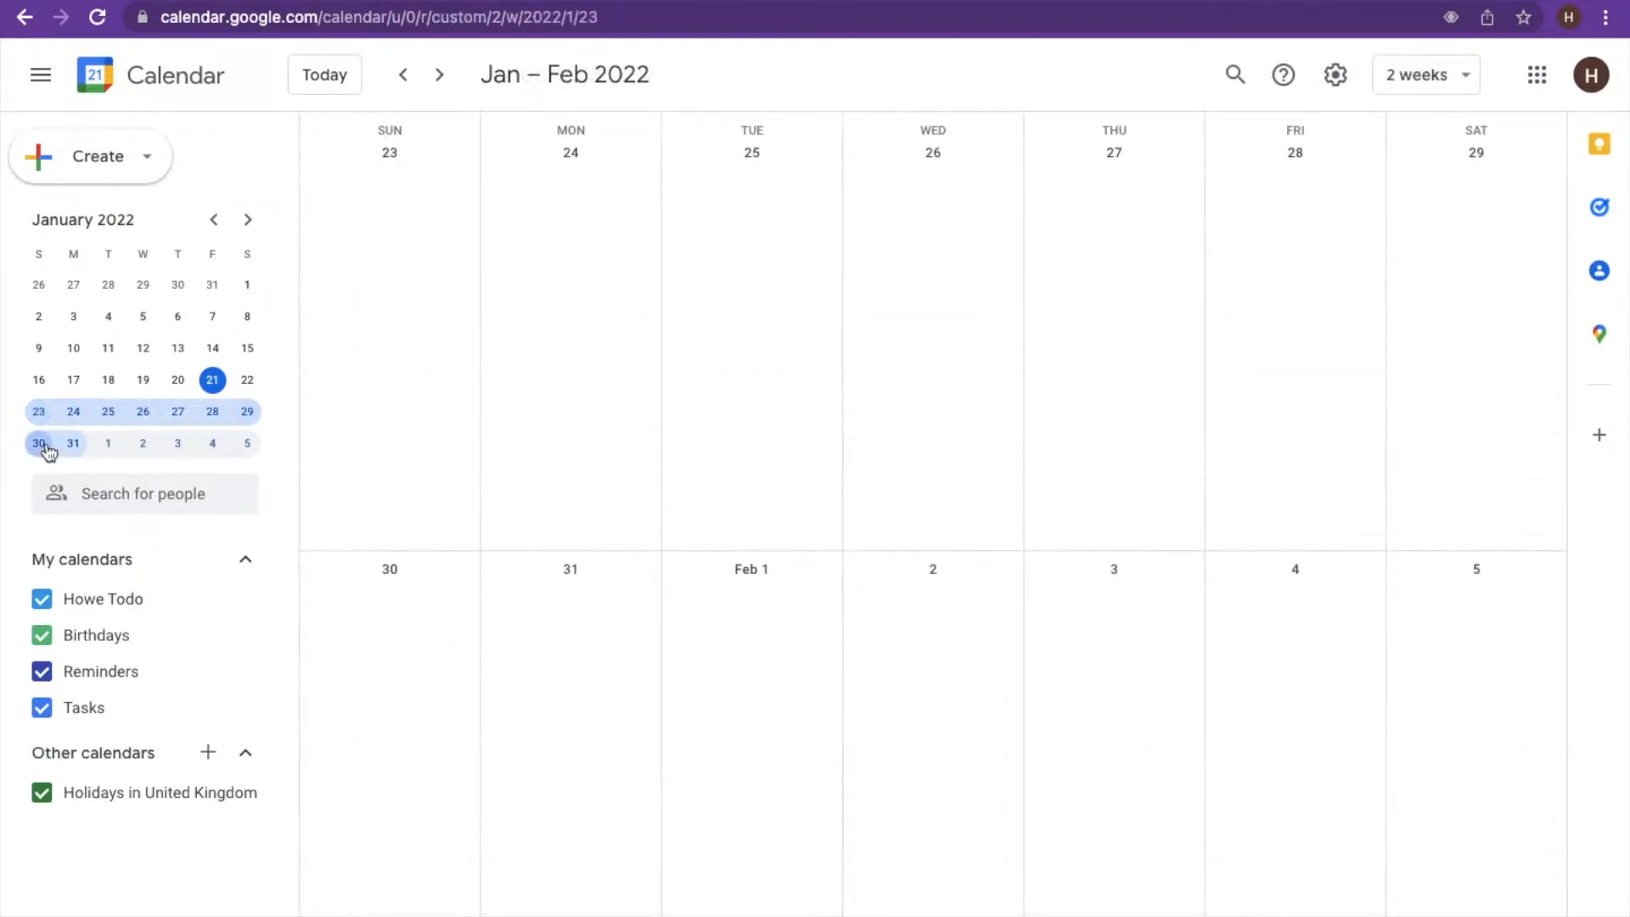
pyautogui.click(38, 418)
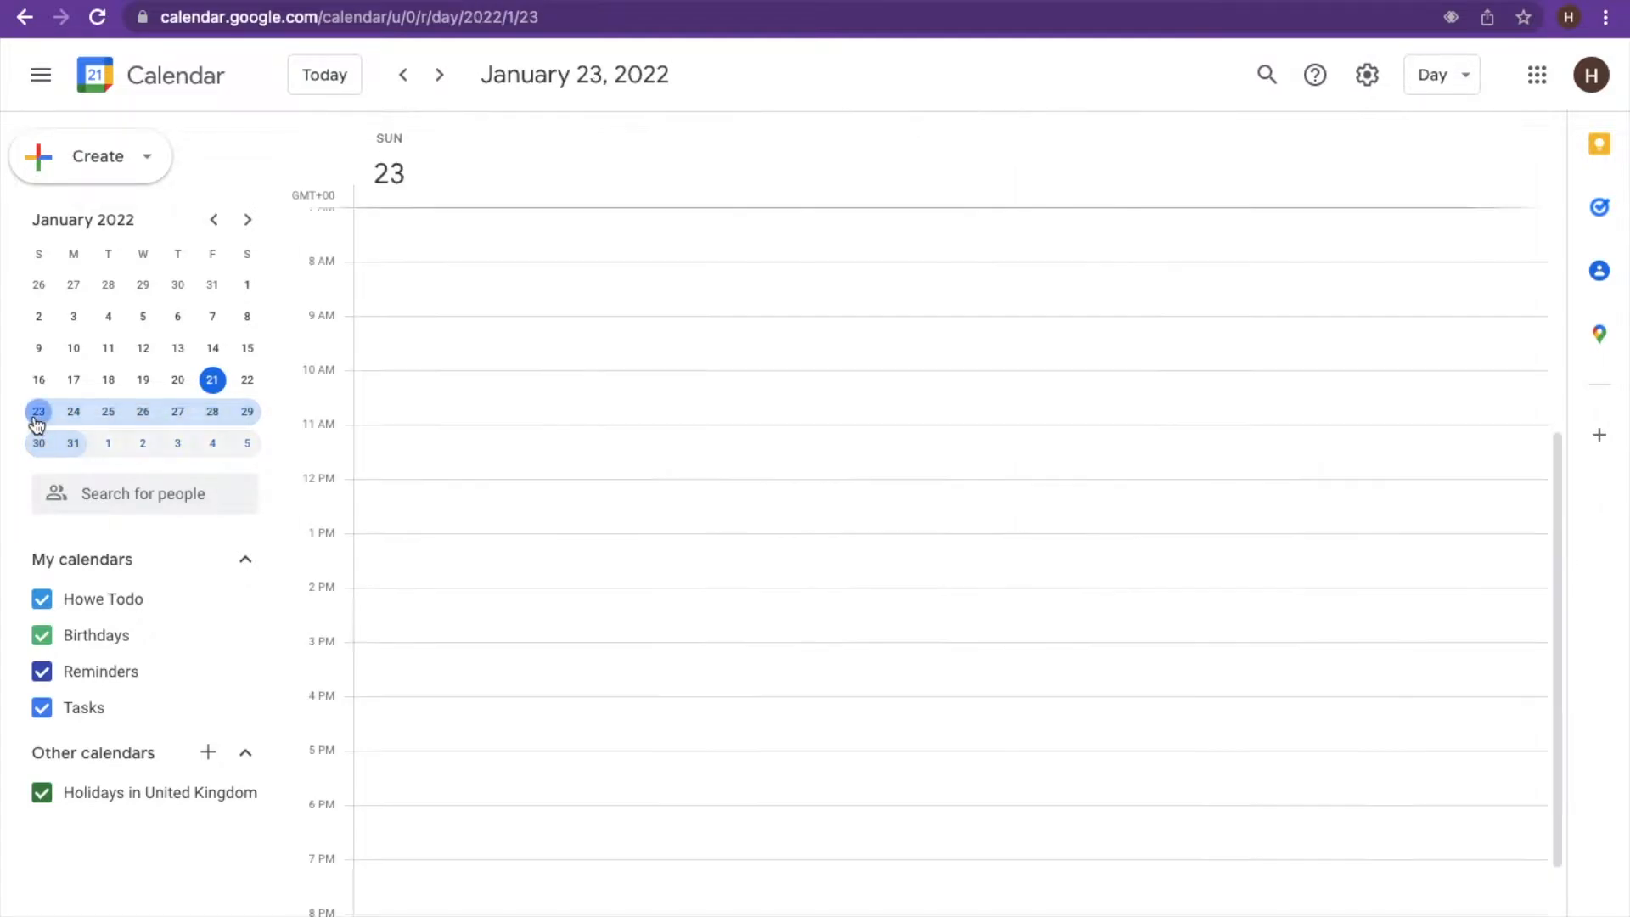
pyautogui.moveTo(38, 422); pyautogui.dragTo(249, 427)
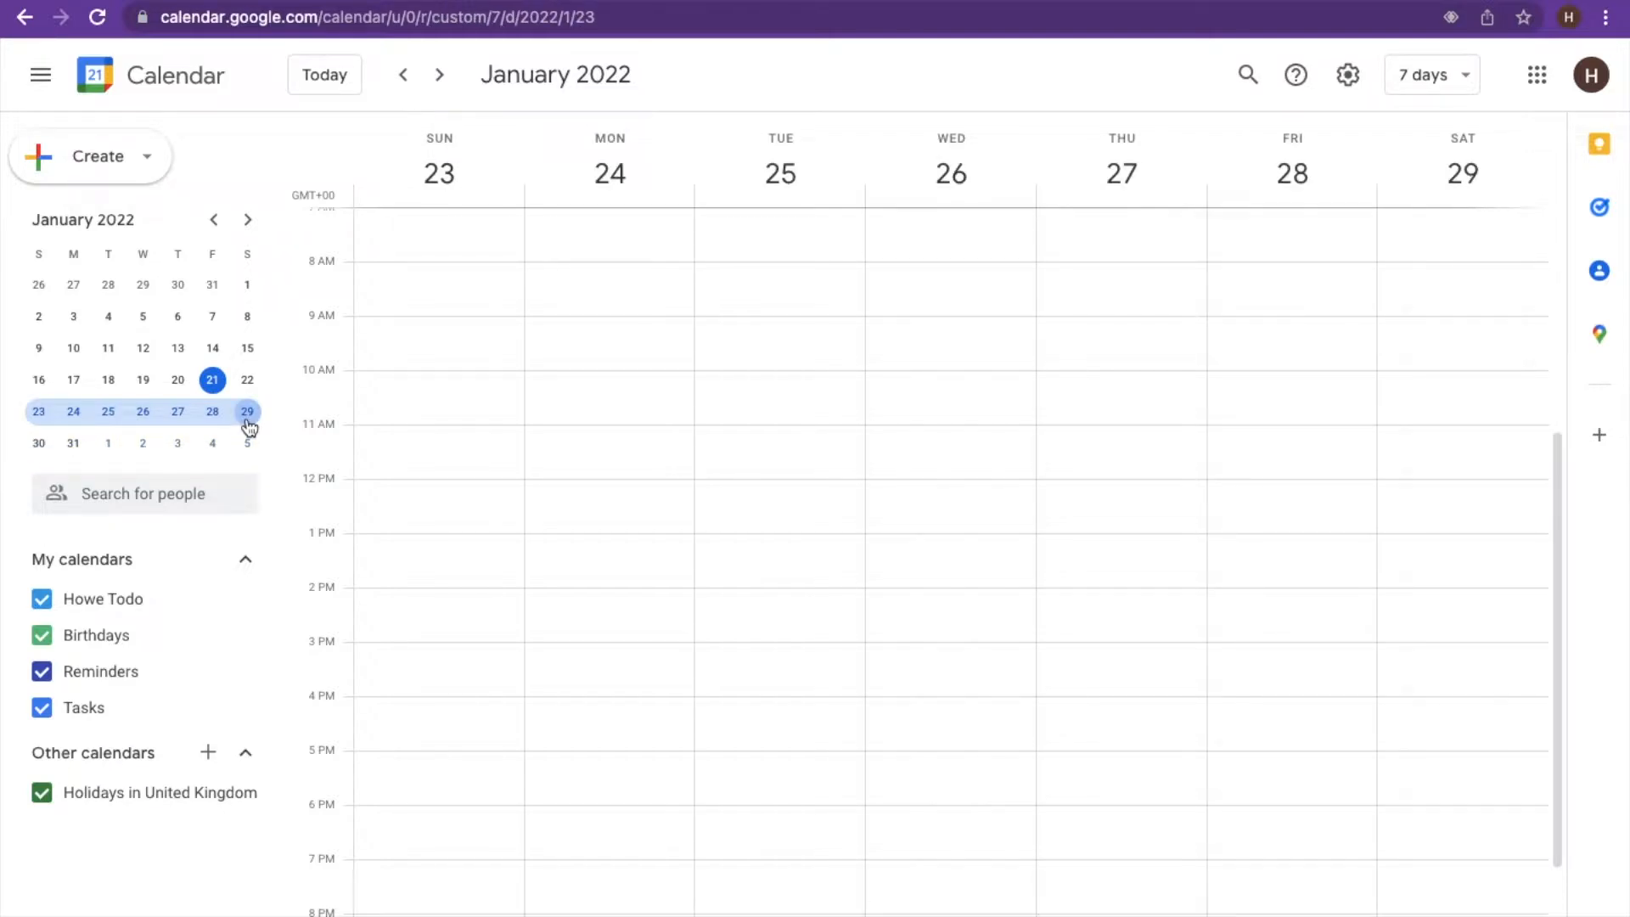
pyautogui.click(79, 416)
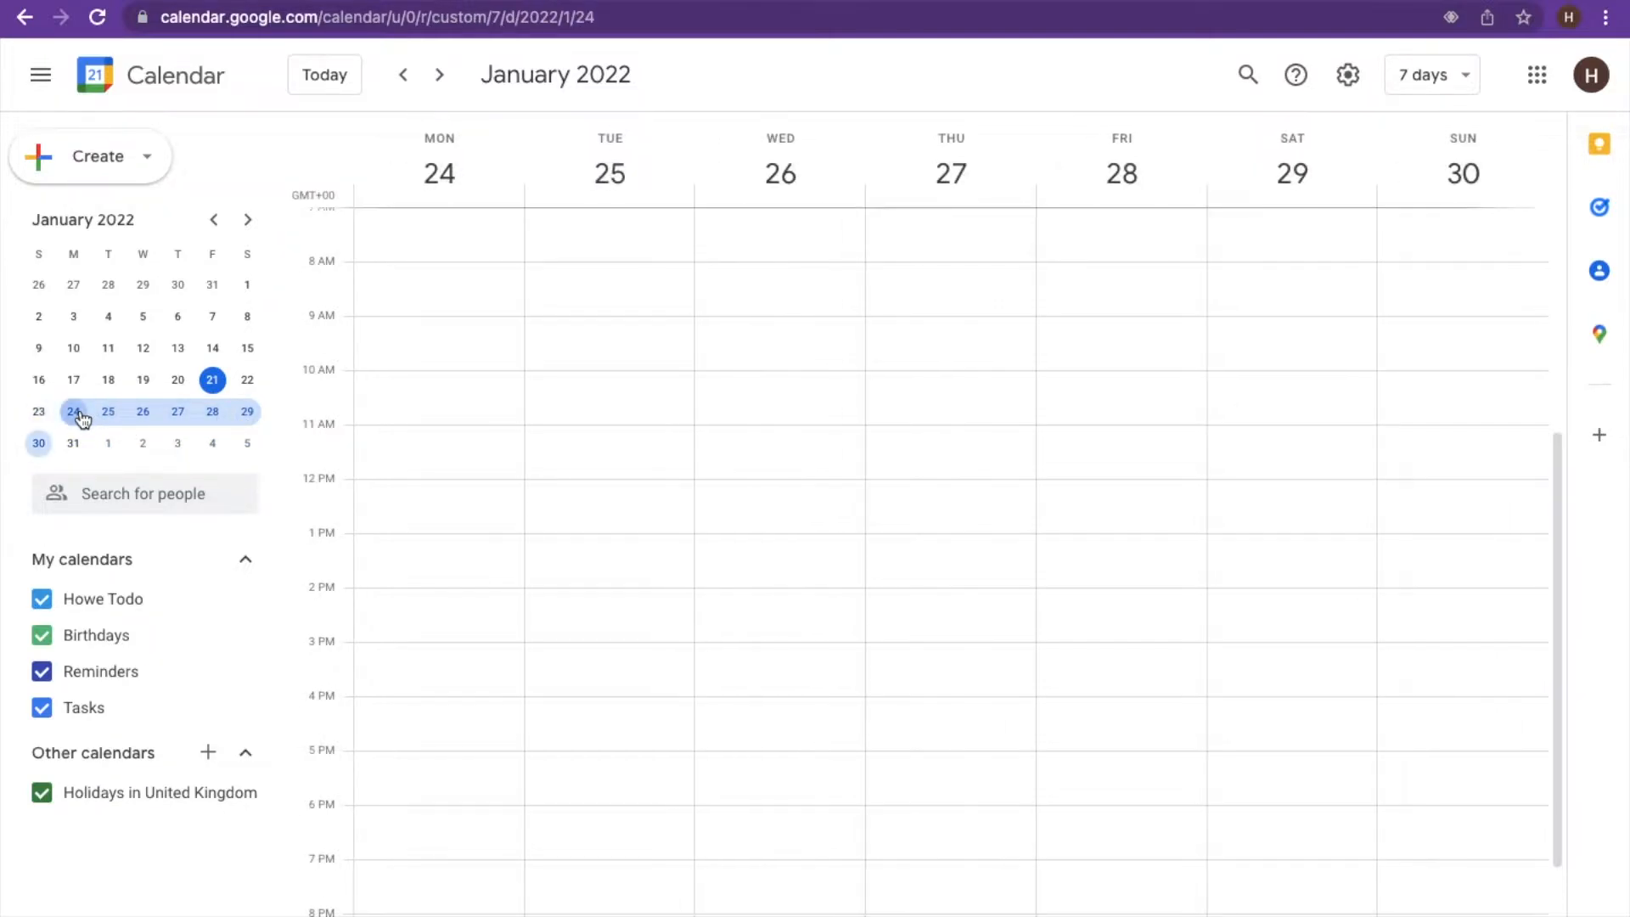
pyautogui.moveTo(83, 419); pyautogui.dragTo(212, 422)
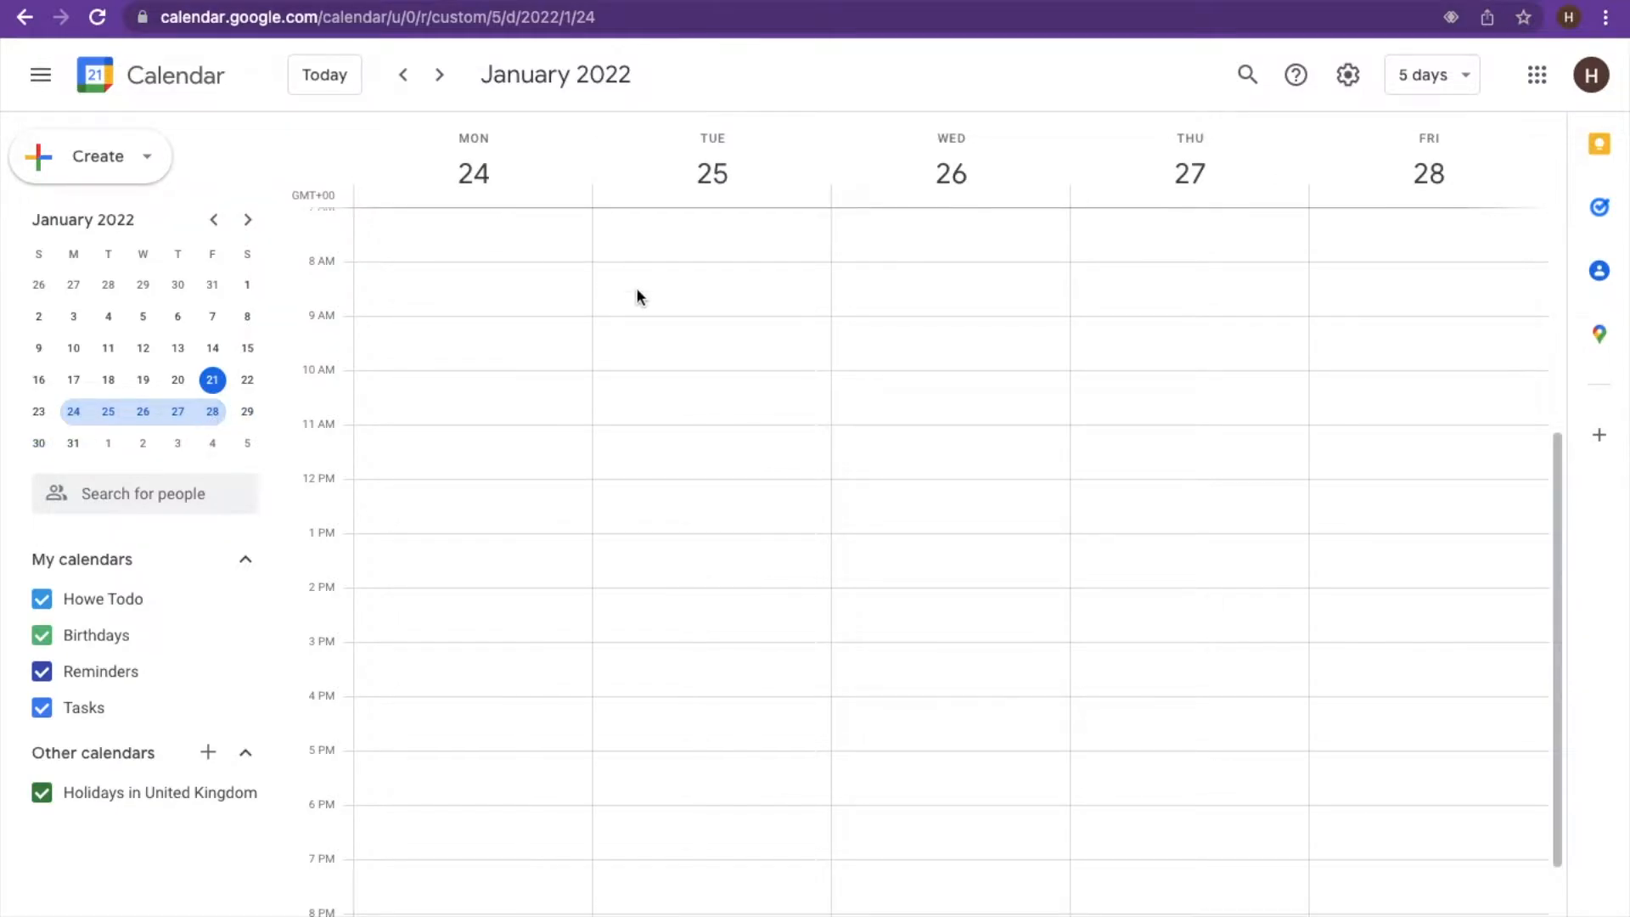
# - Create an event titled 'Meeting' on Monday, January 24, from 11:00am to 12:00pm
pyautogui.click(466, 415)
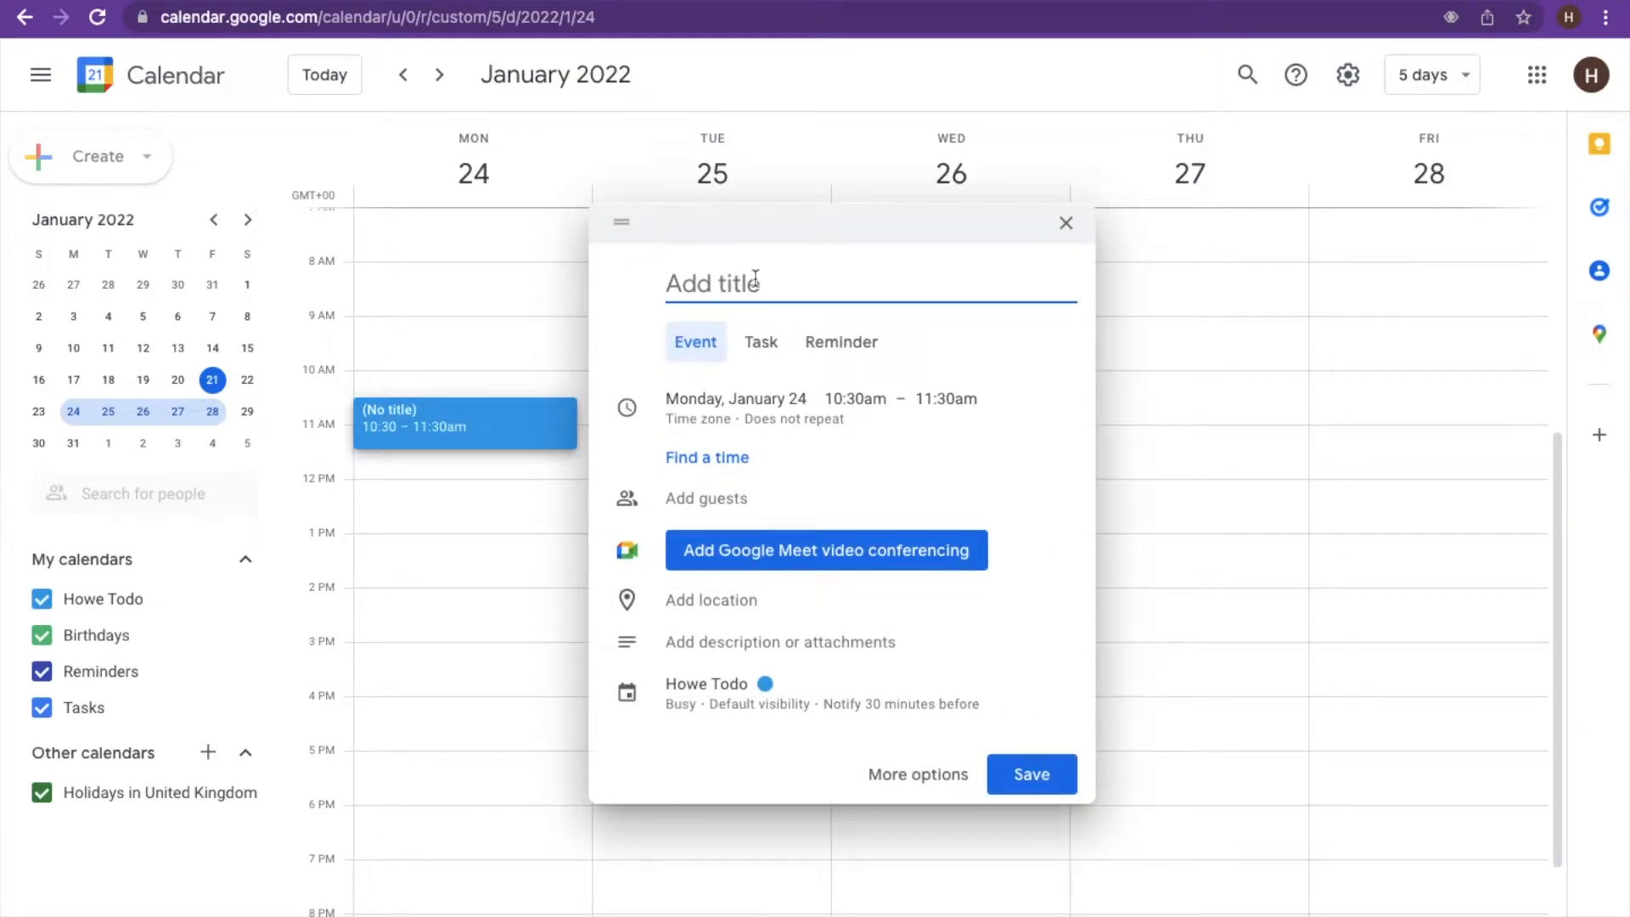
pyautogui.write('Meeting')
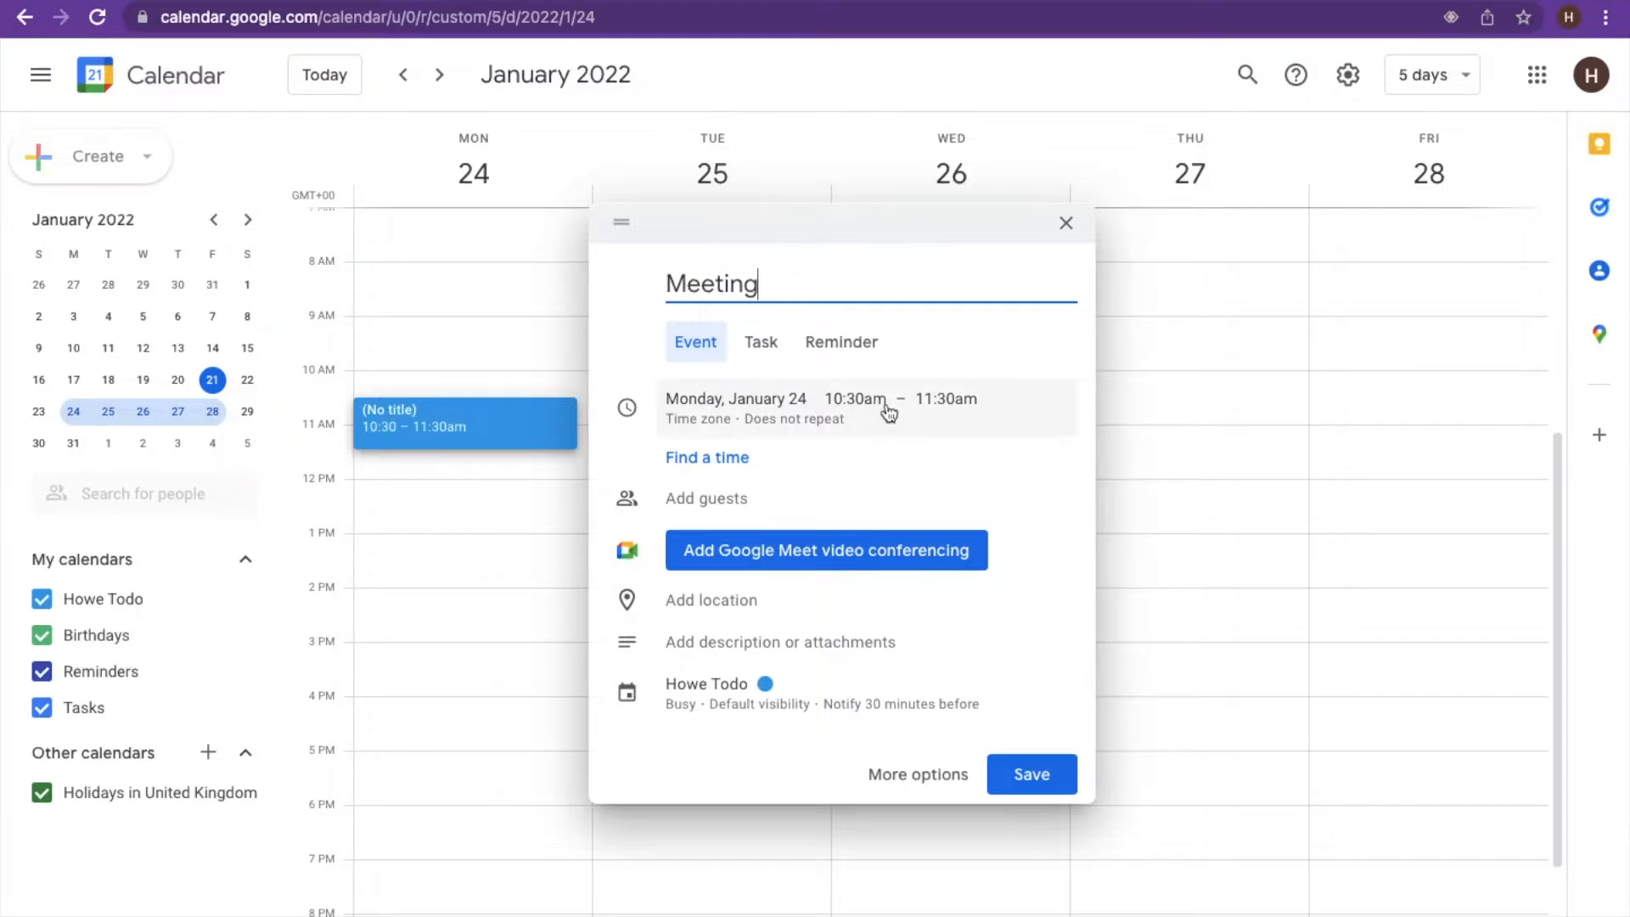
pyautogui.click(724, 403)
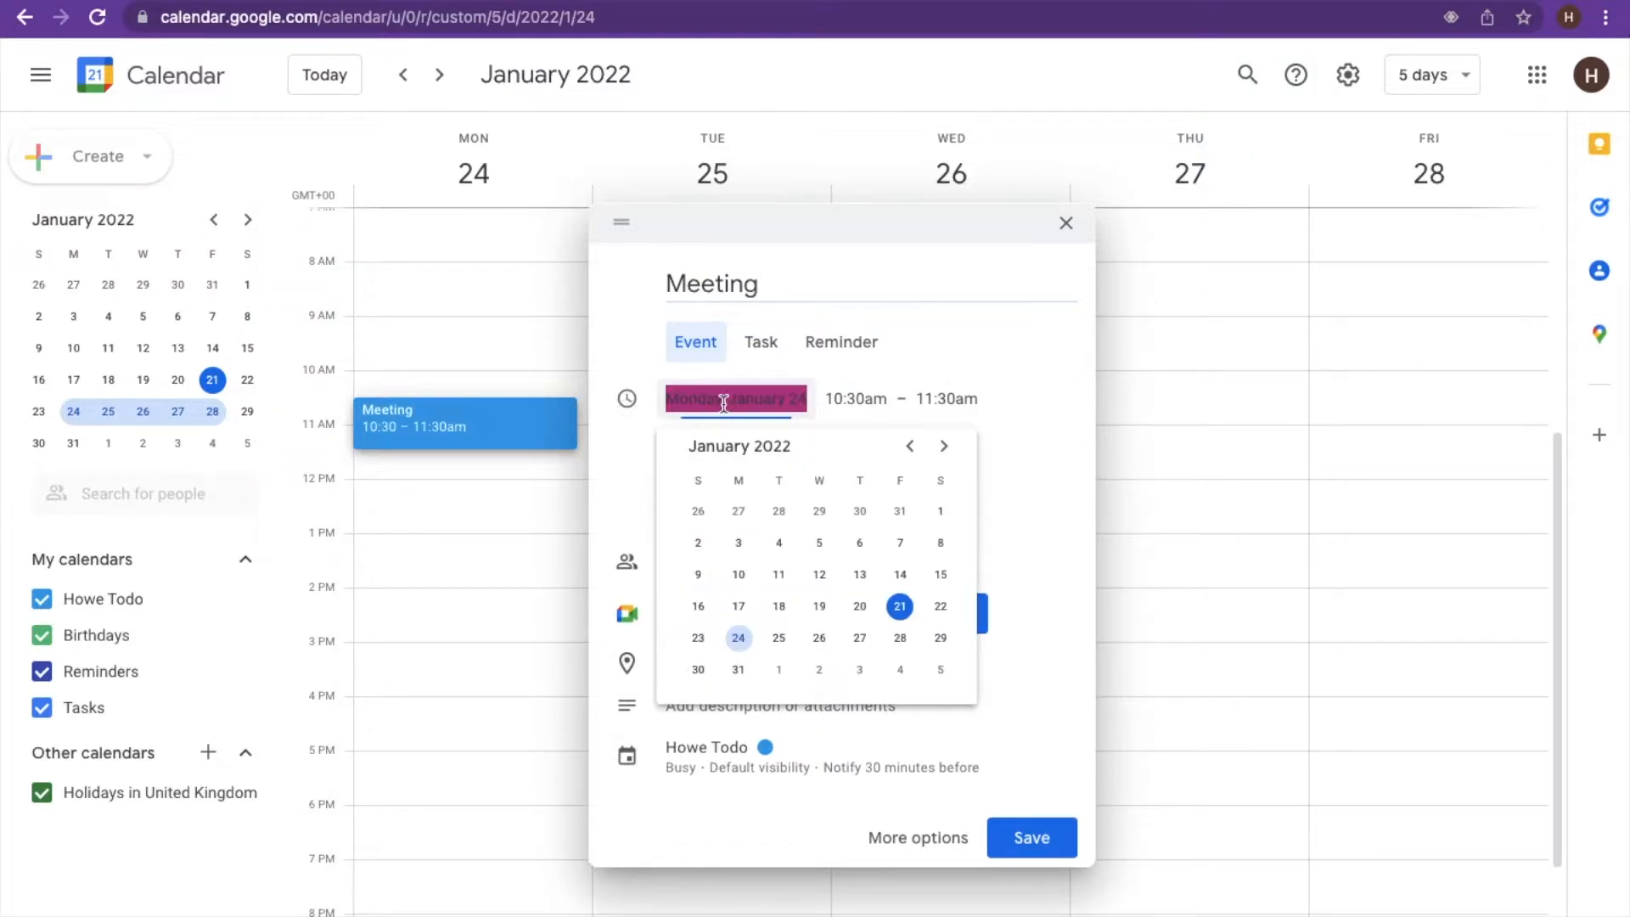
pyautogui.click(853, 399)
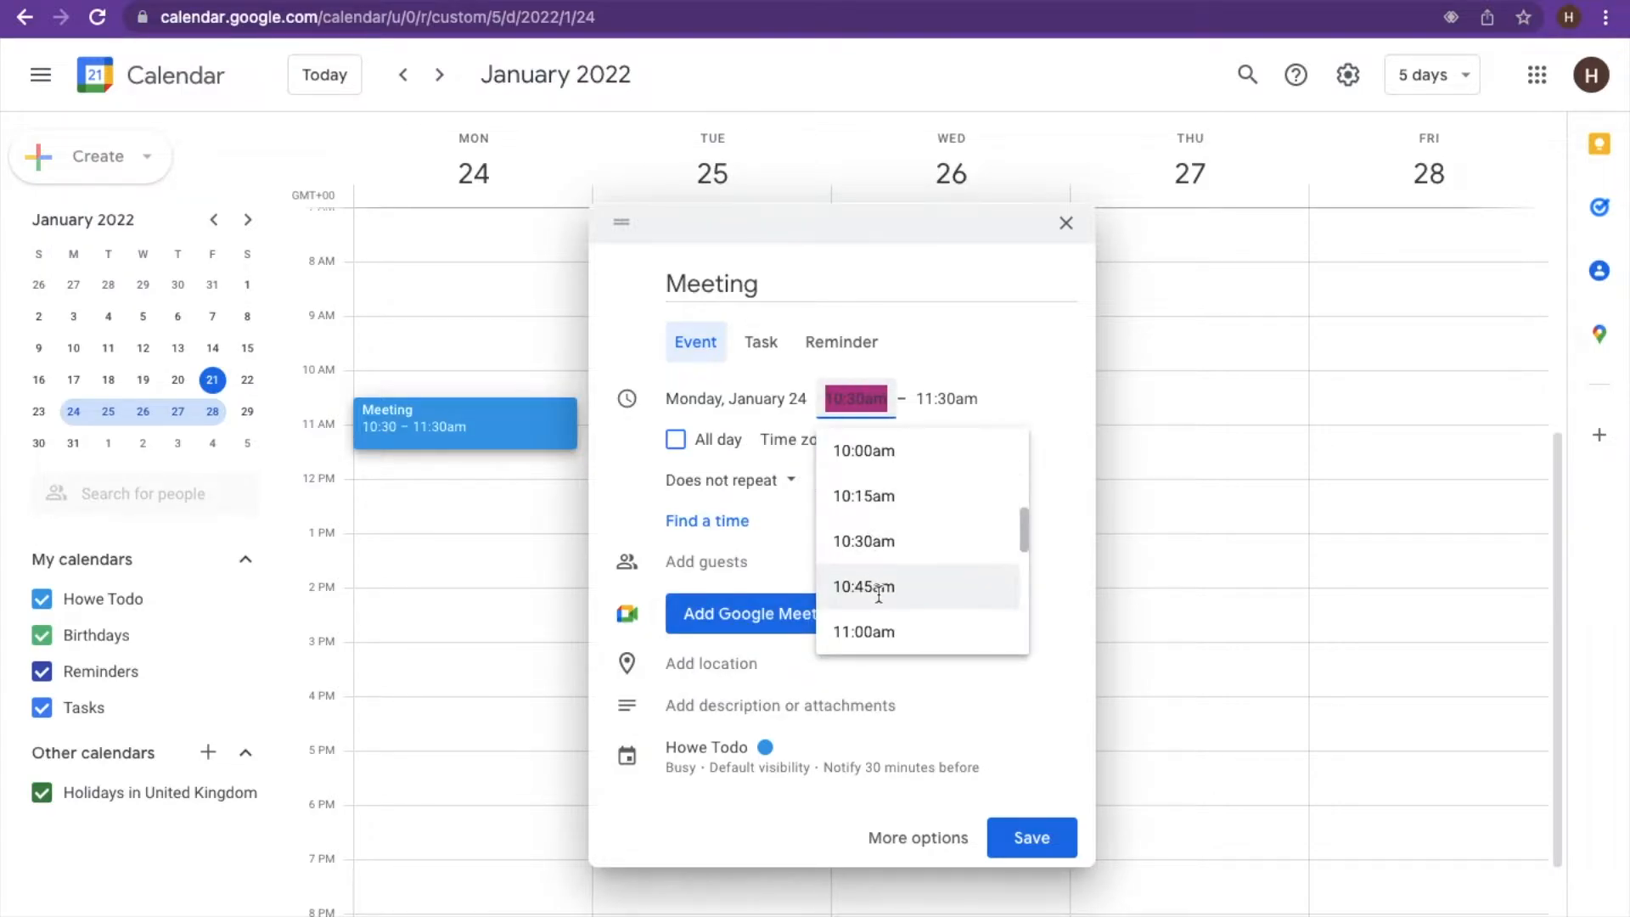
pyautogui.click(865, 630)
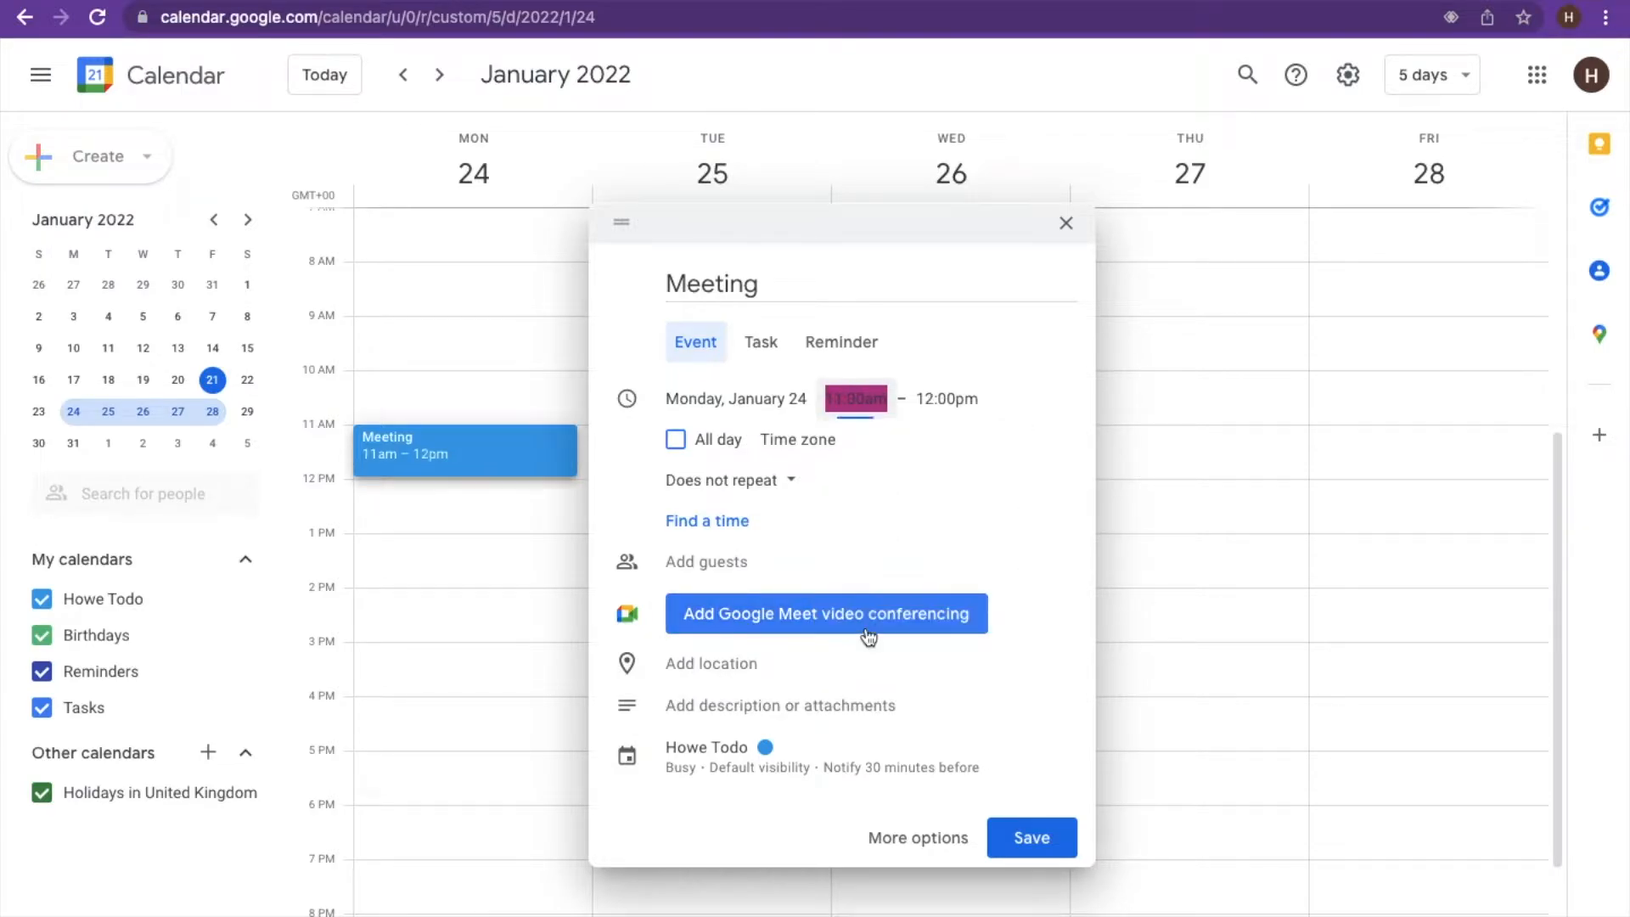
pyautogui.click(942, 402)
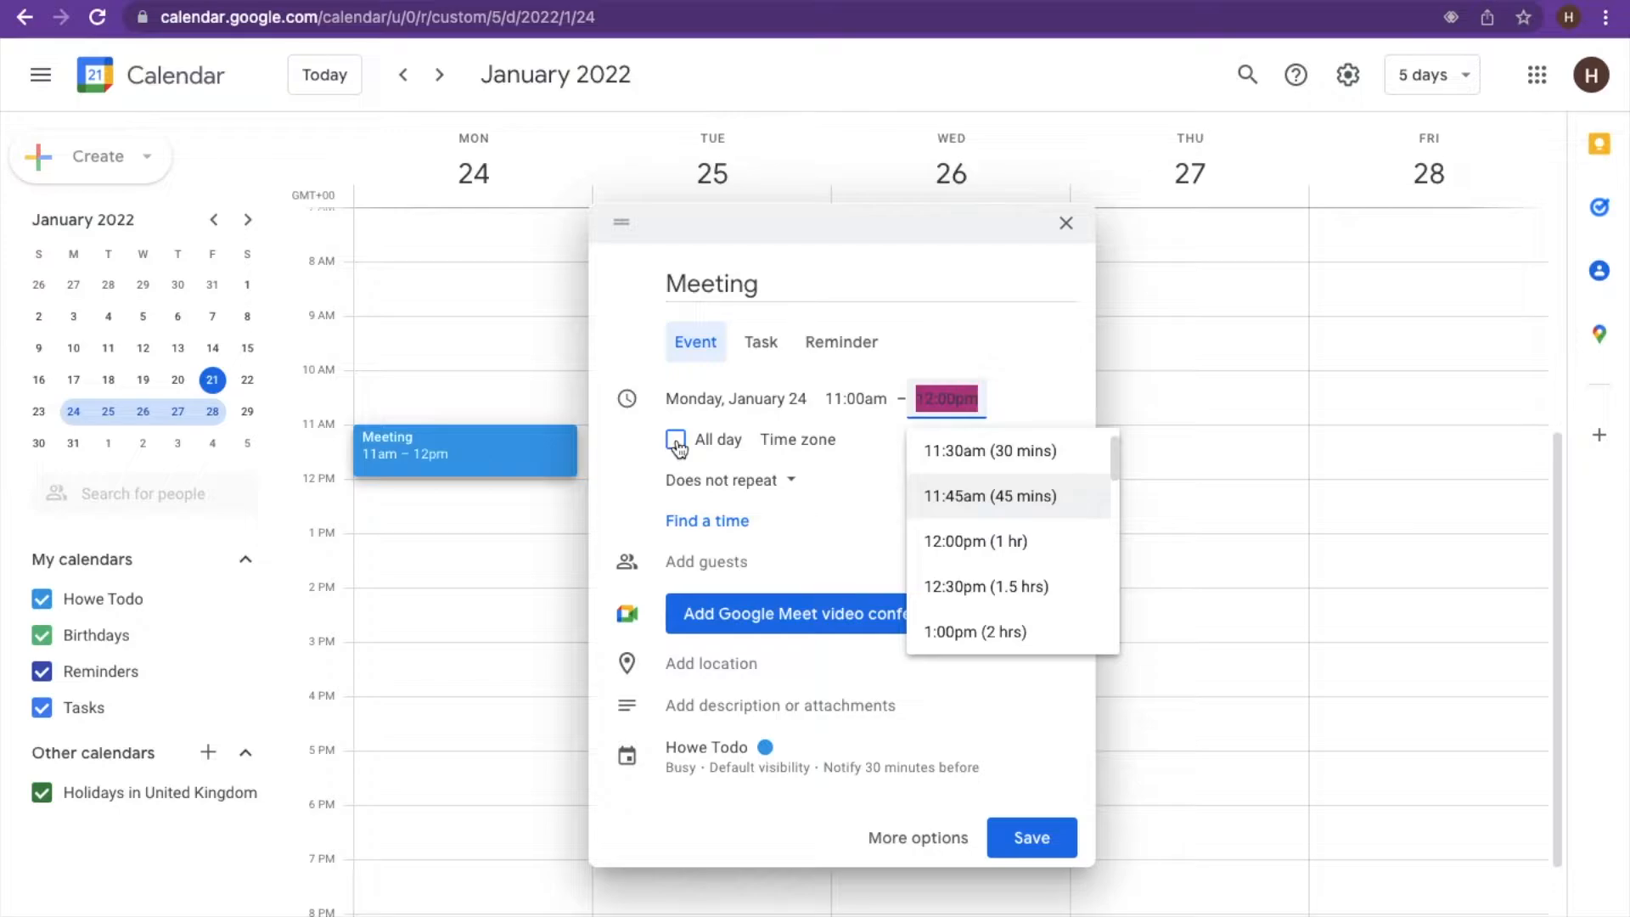
pyautogui.click(643, 472)
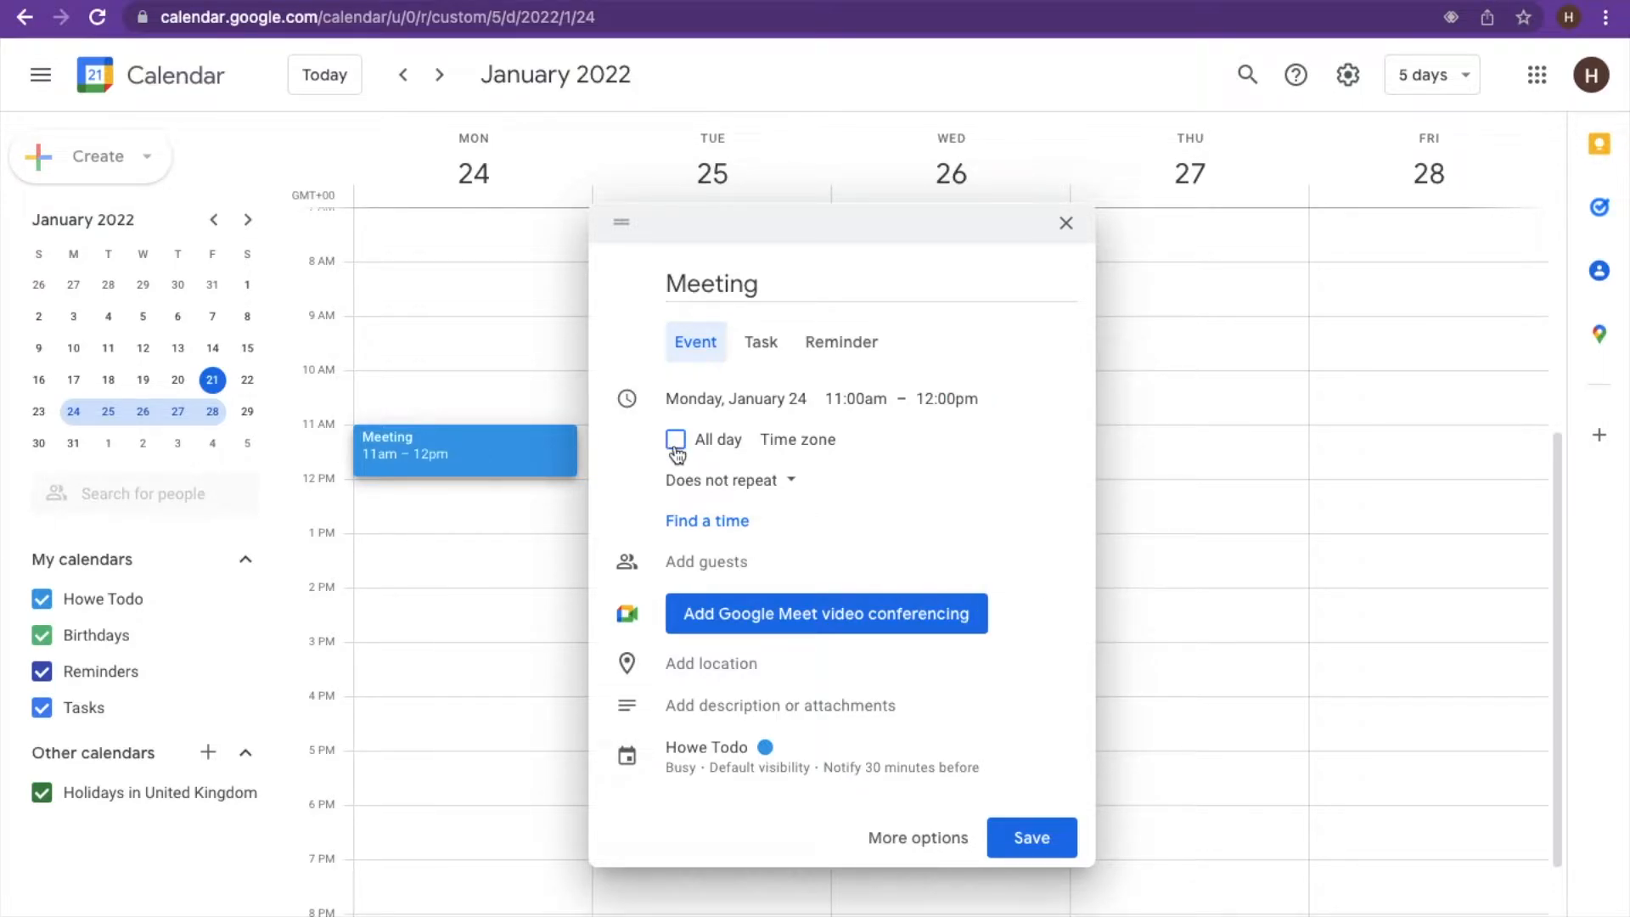
# - Mark the Meeting as all day on January 24, leaving it set to Does not repeat
pyautogui.click(675, 441)
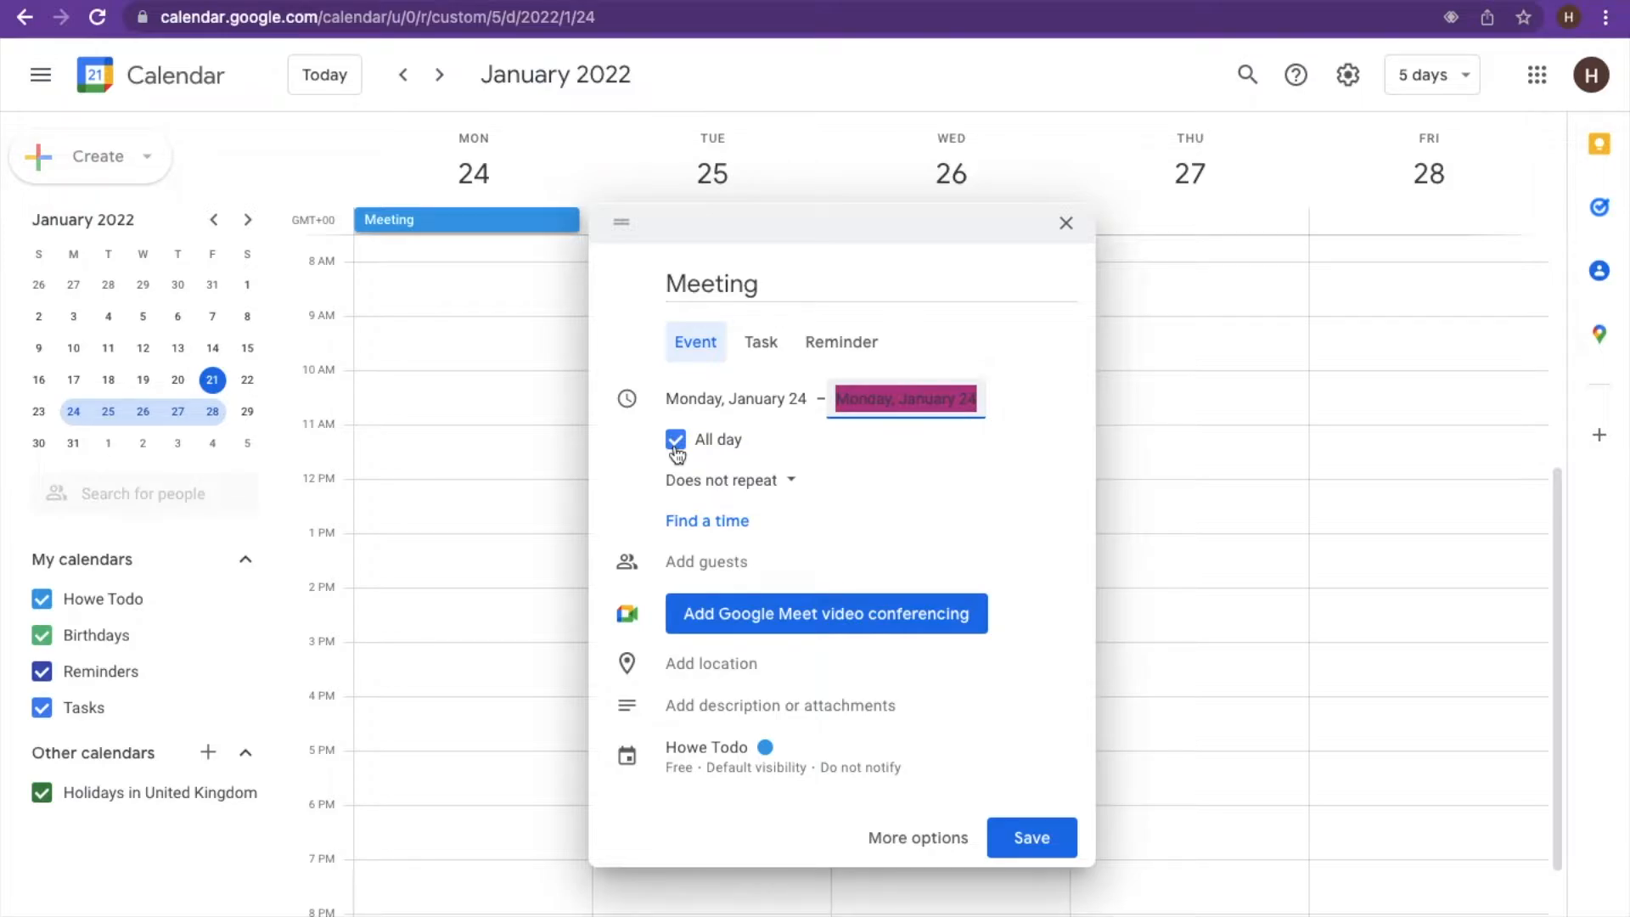
pyautogui.scroll(3, 431, 338)
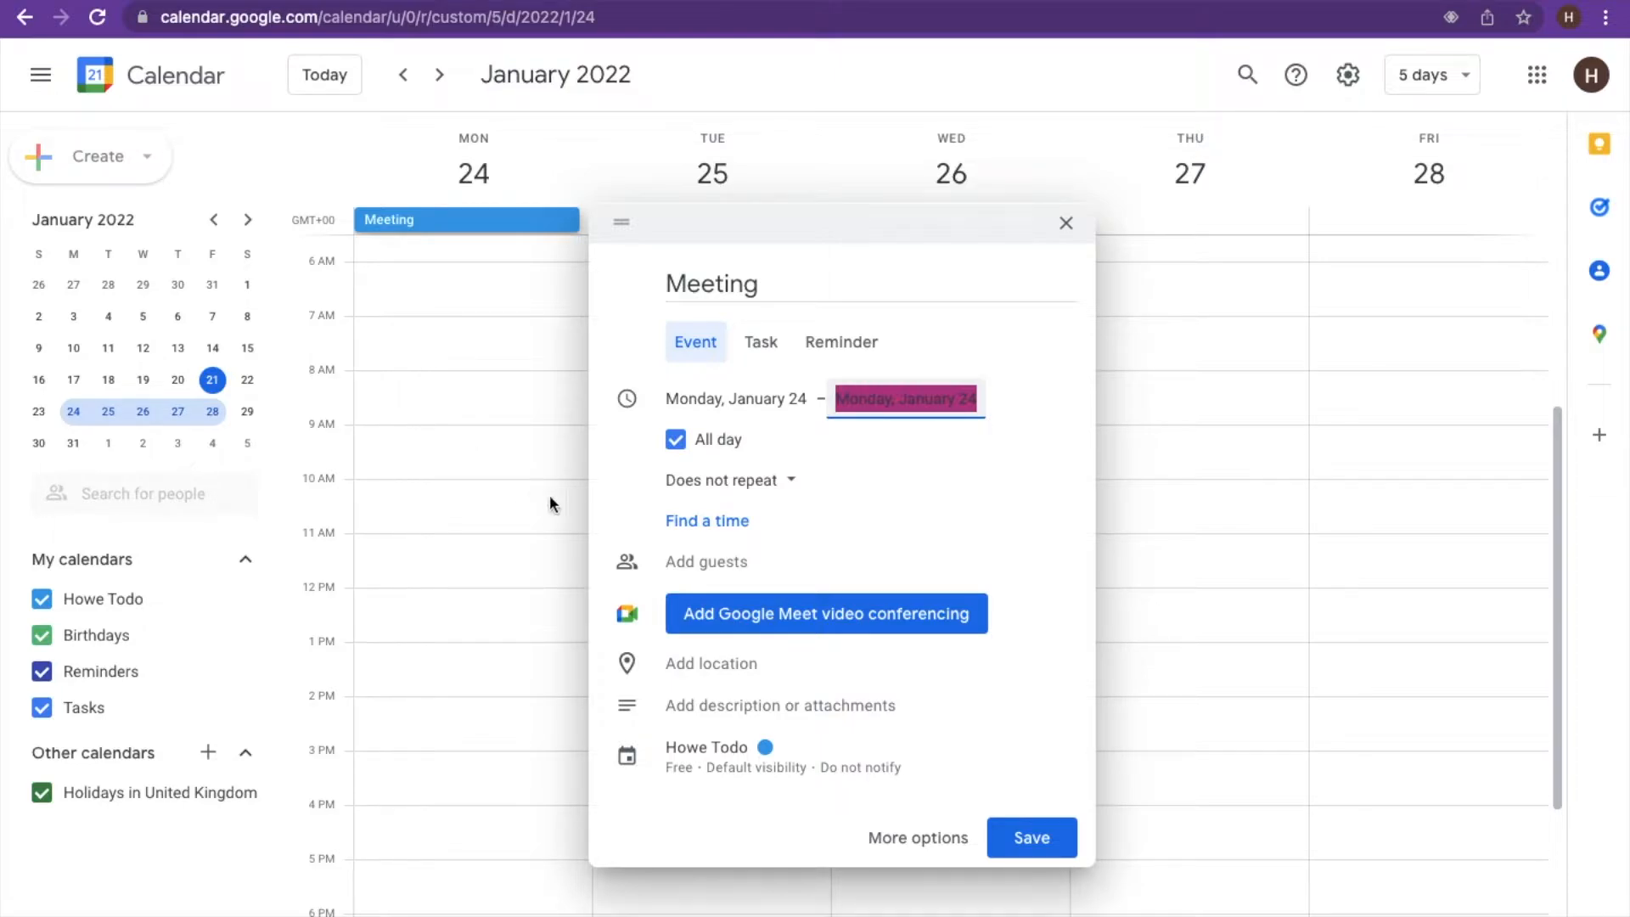
pyautogui.click(764, 482)
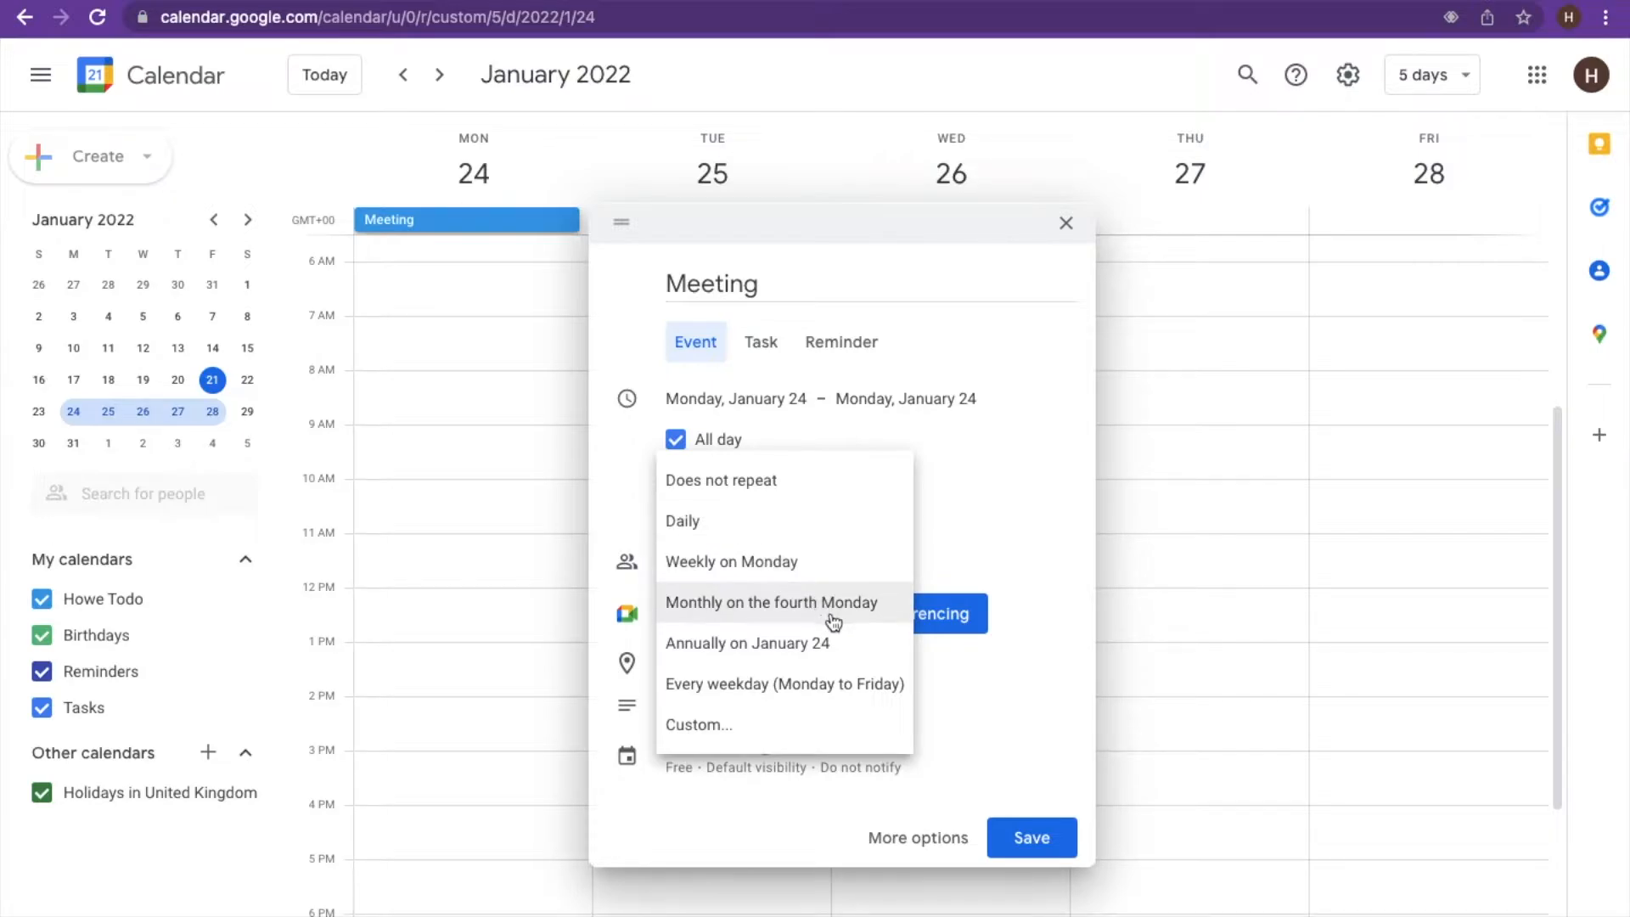
pyautogui.click(623, 501)
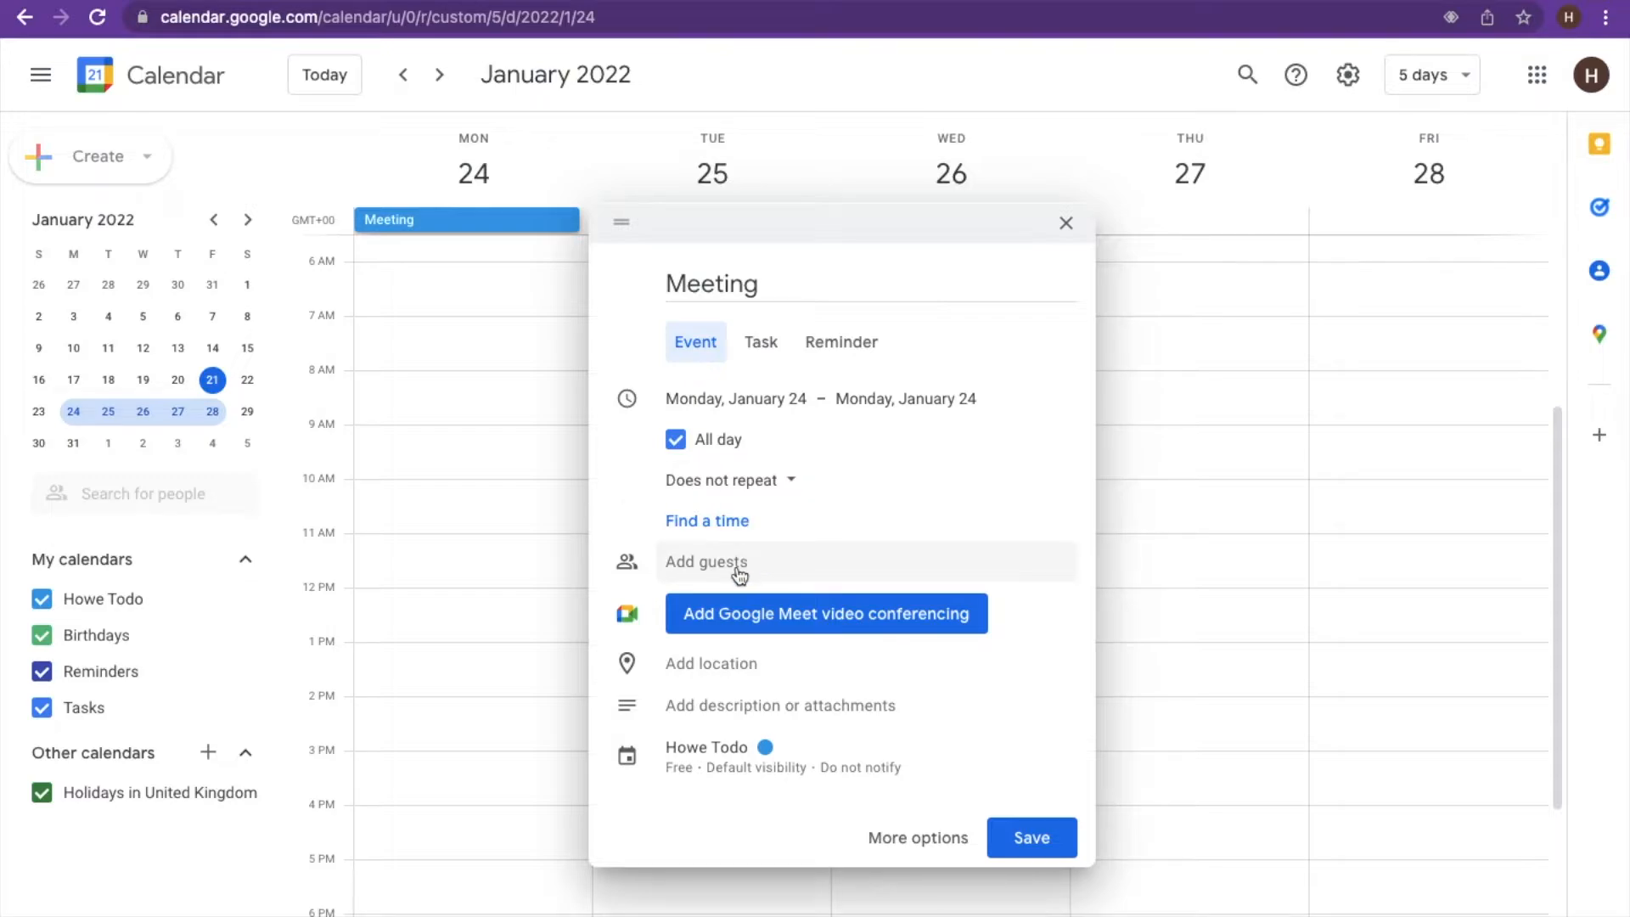
# - Add the guest's Gmail address to the guest list and dismiss the Find a time tip
pyautogui.click(737, 567)
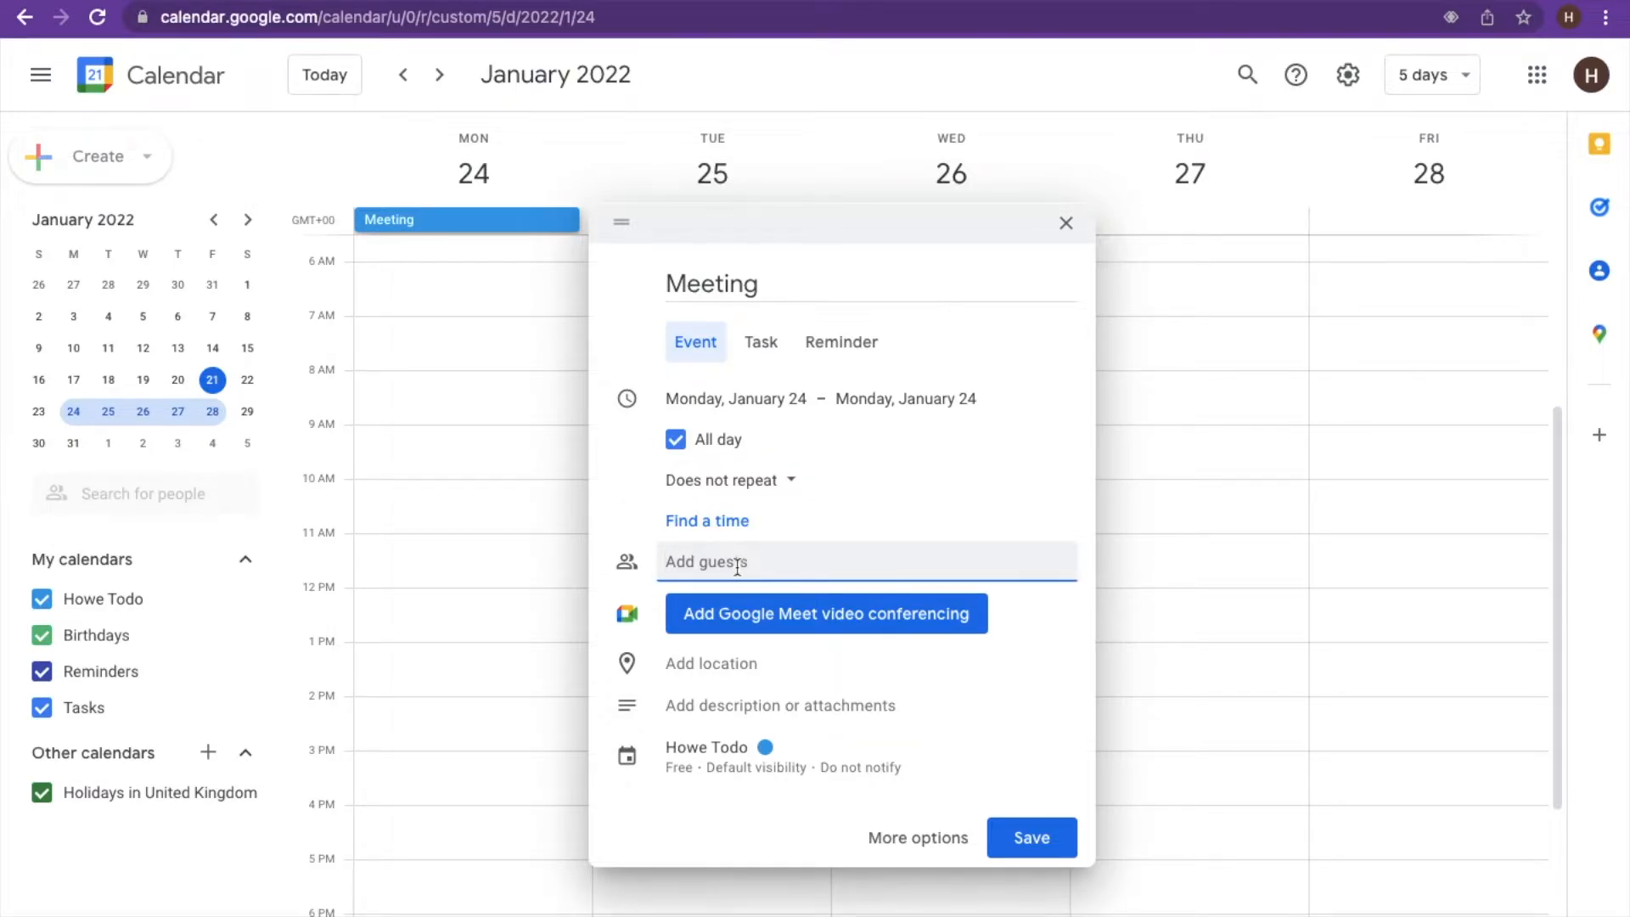
pyautogui.press('Return')
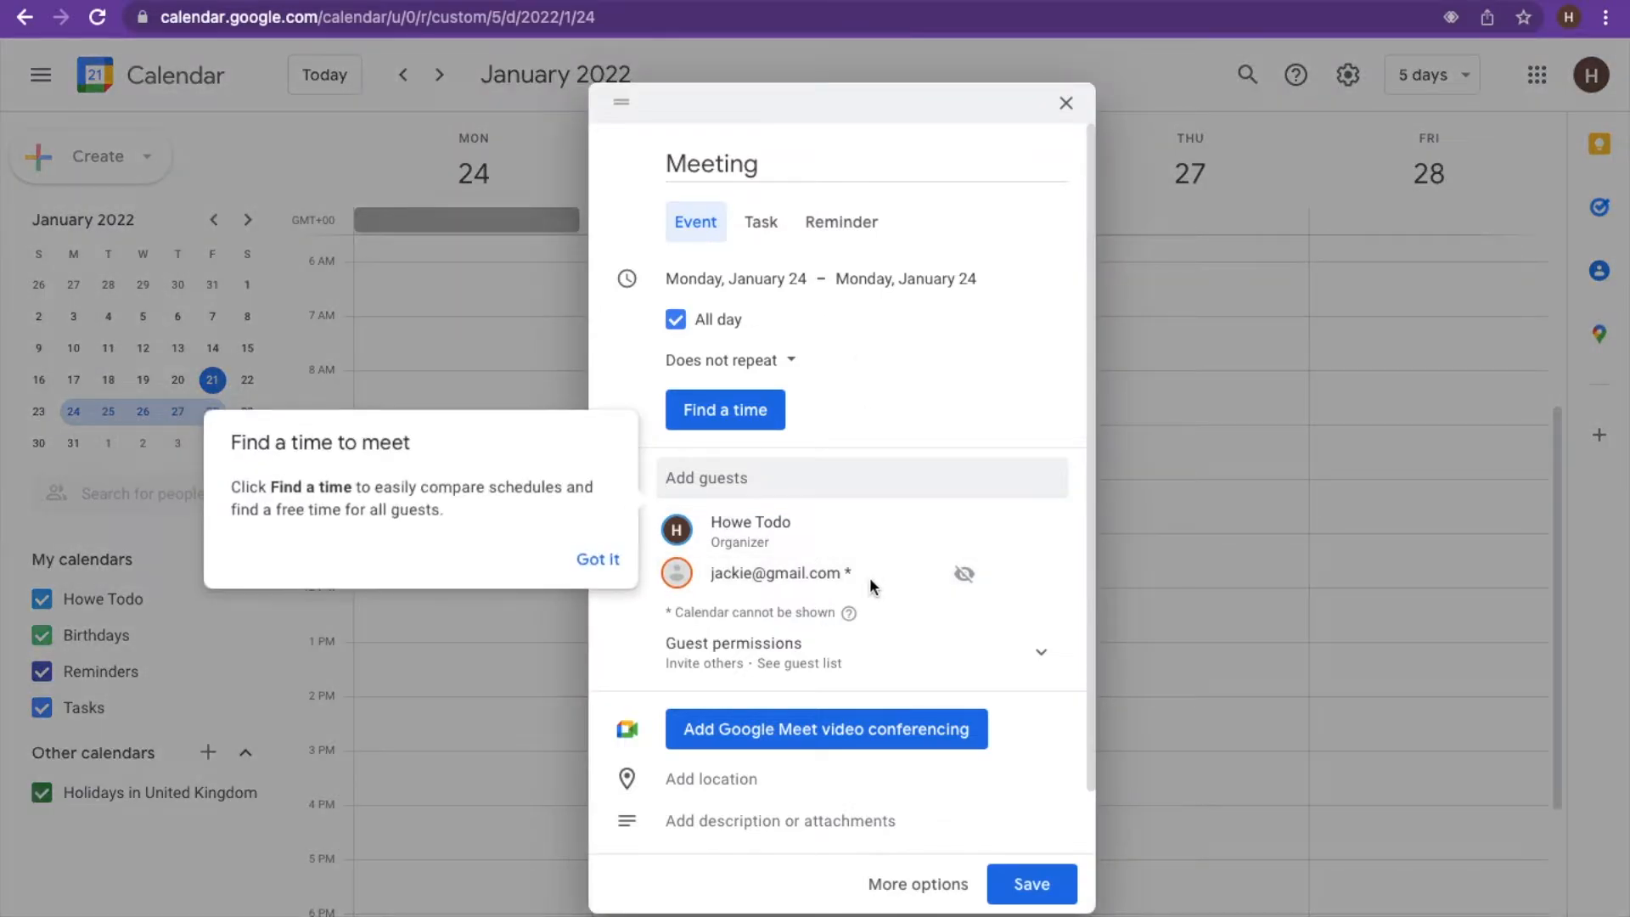
pyautogui.click(598, 561)
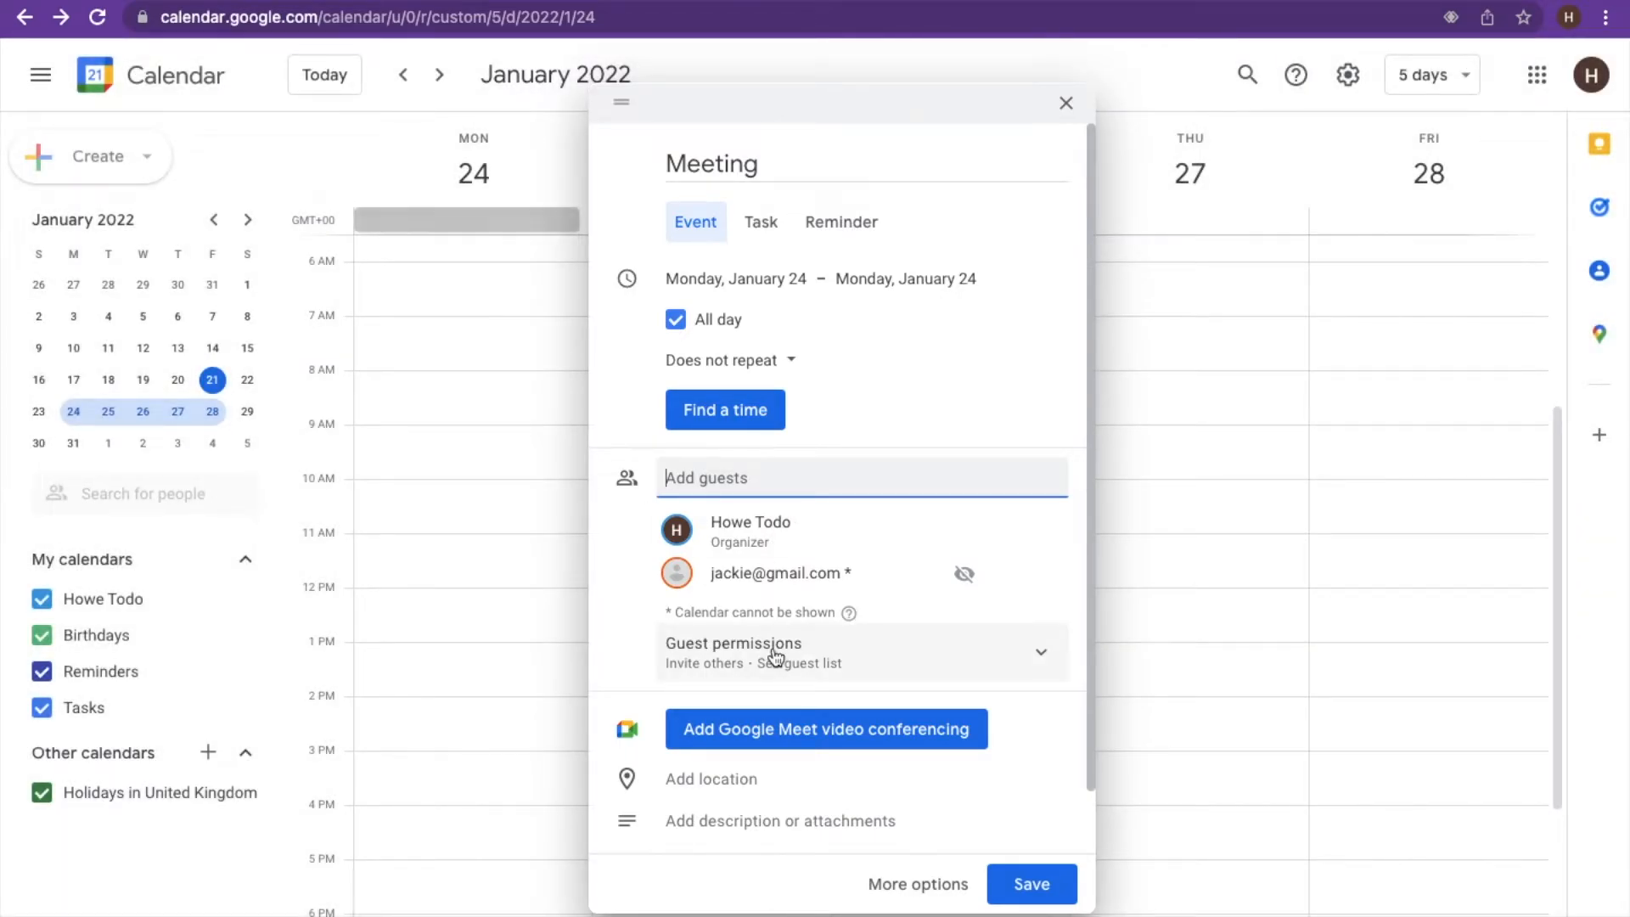
pyautogui.scroll(-1, 775, 659)
# - Turn on Modify event under Guest permissions so guests can edit the Meeting
pyautogui.click(1039, 584)
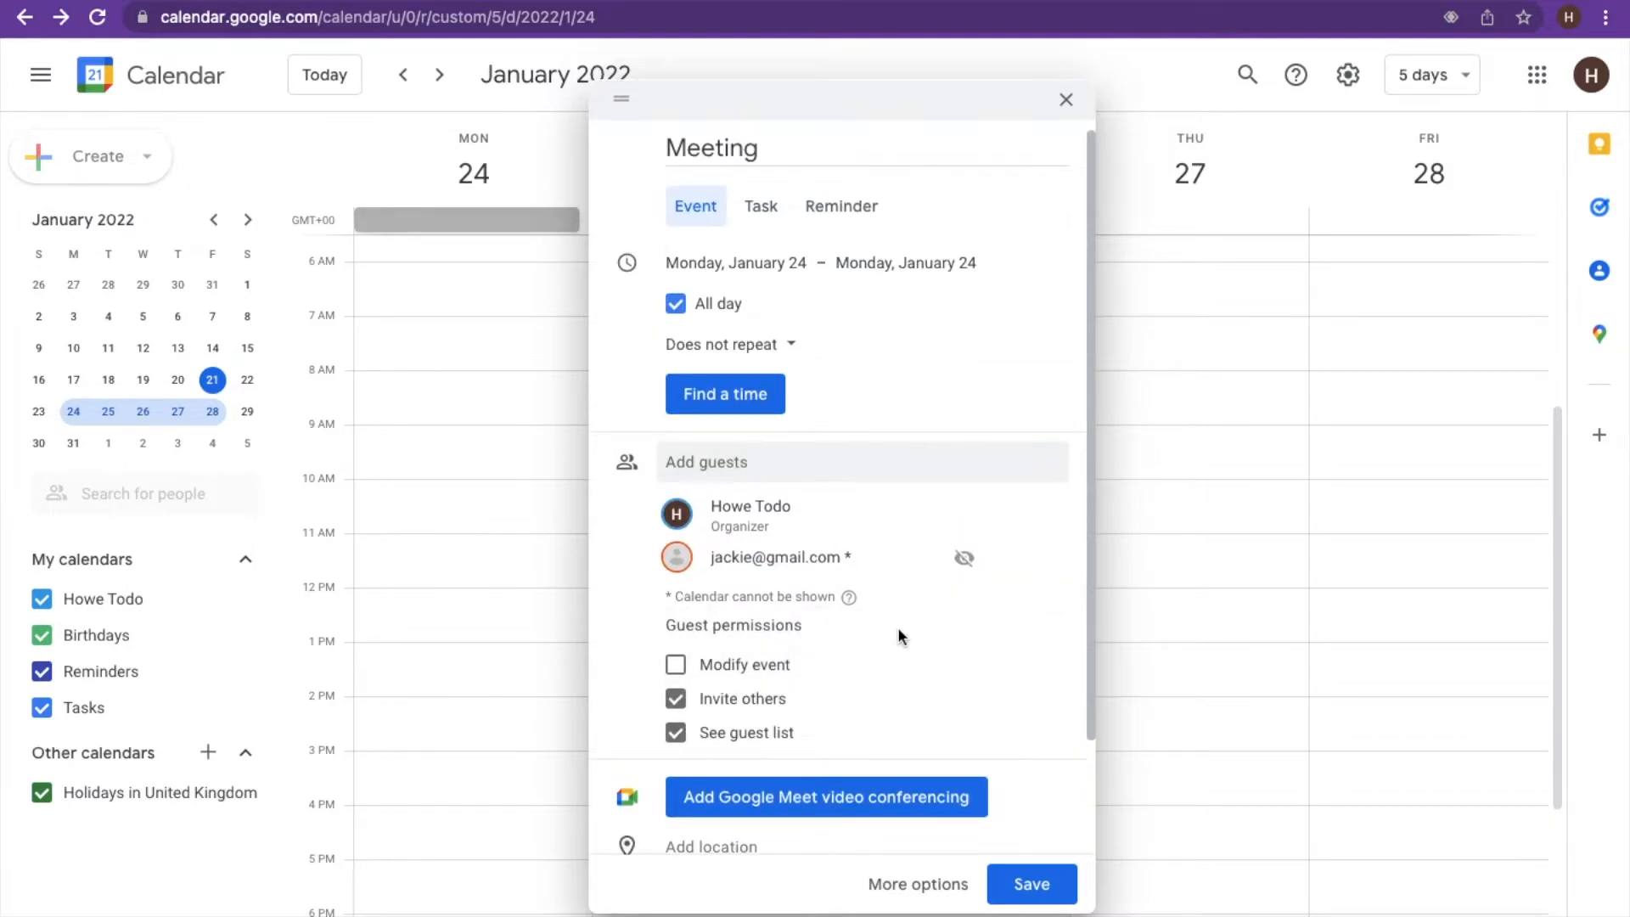
pyautogui.click(676, 675)
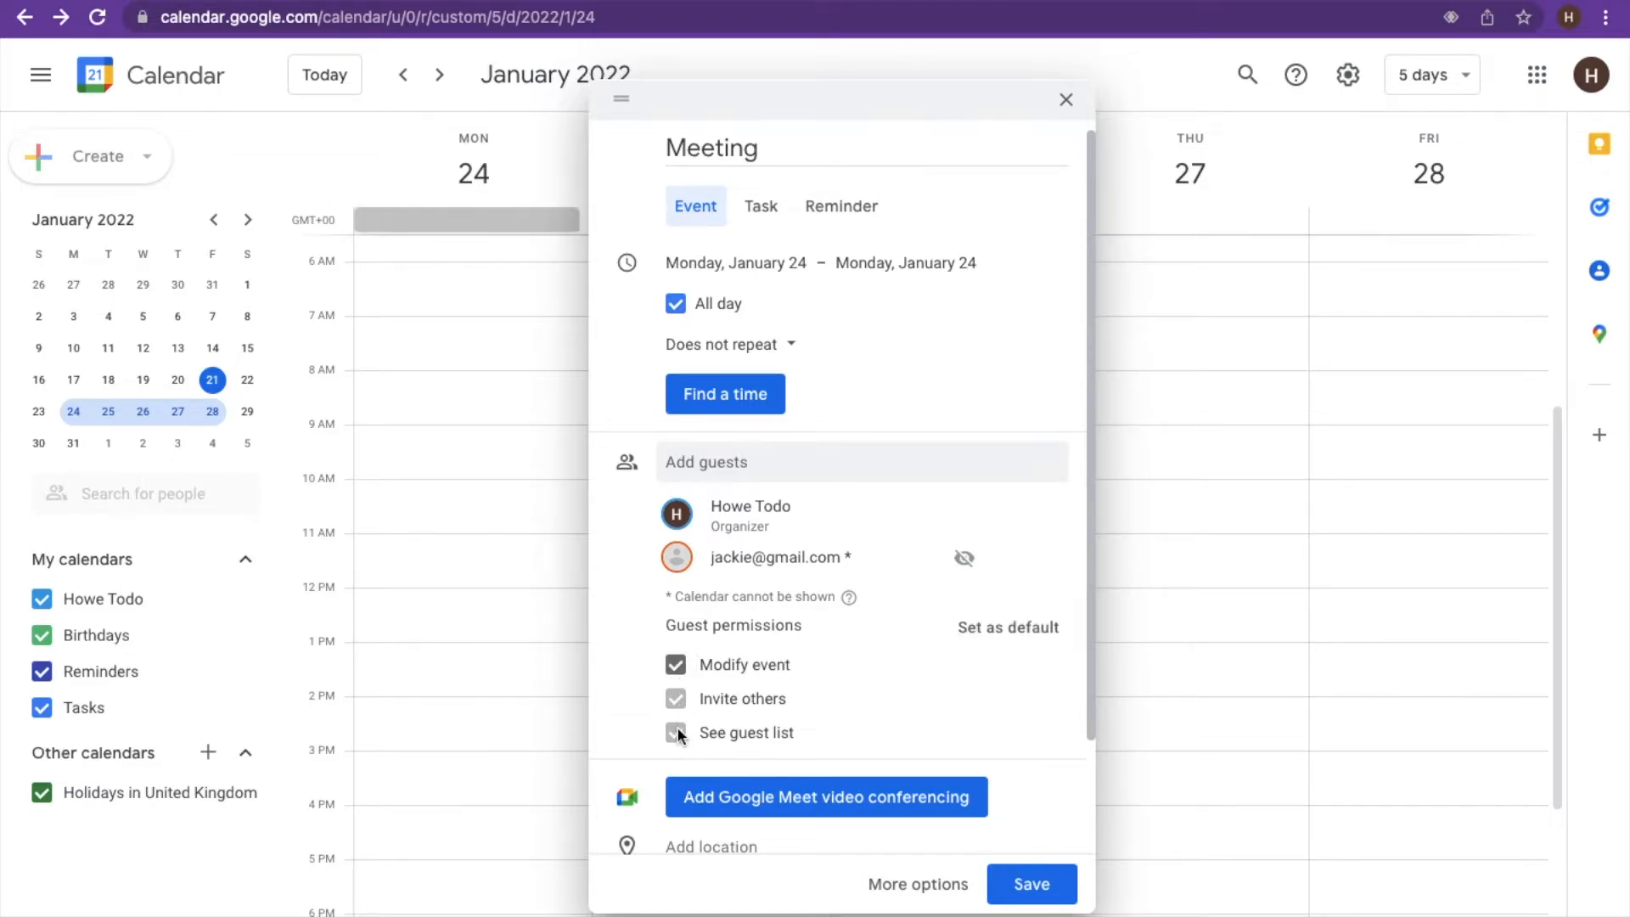
pyautogui.scroll(-3, 862, 666)
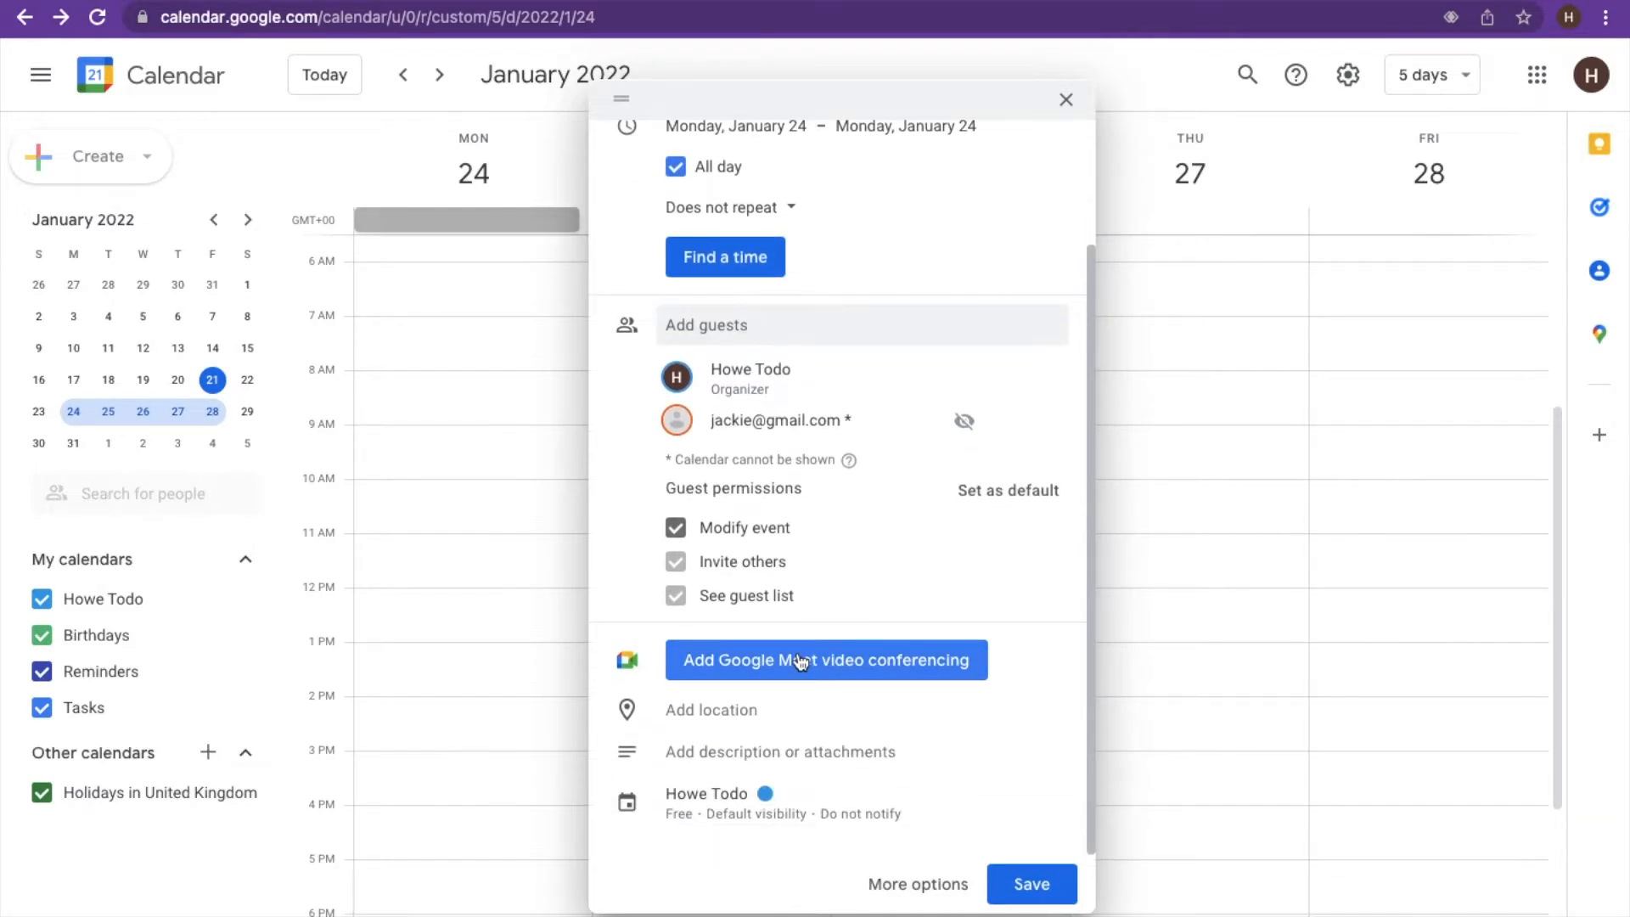
# - Set the location to Remoulins, 30210 Remoulins, France from the 'remo' suggestions
pyautogui.click(733, 712)
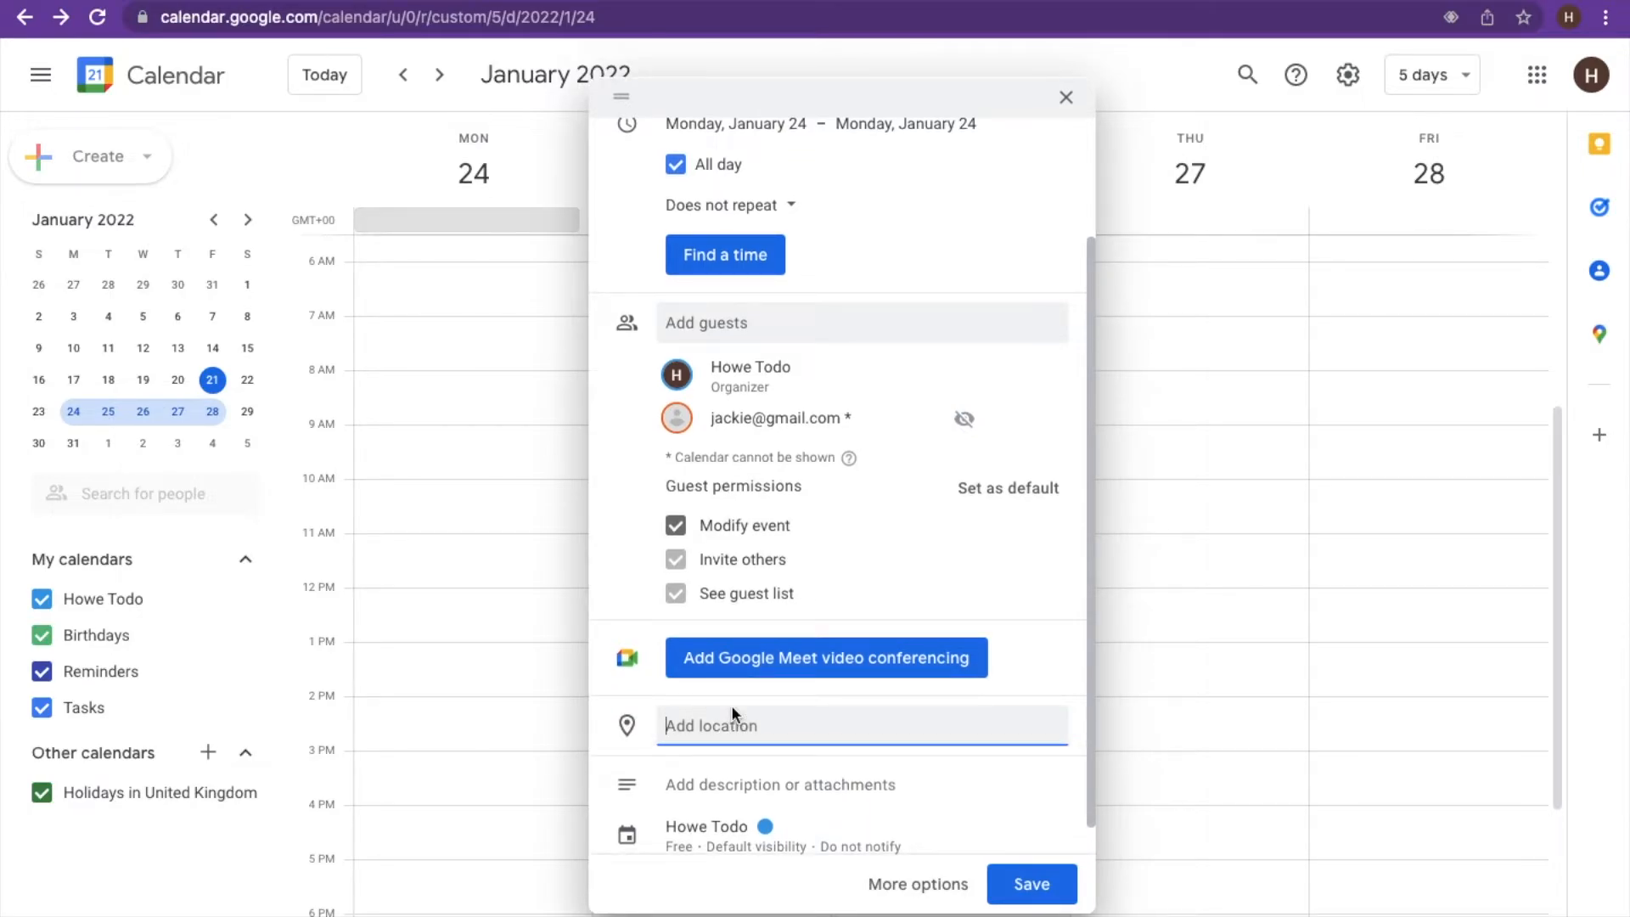
pyautogui.write('remo')
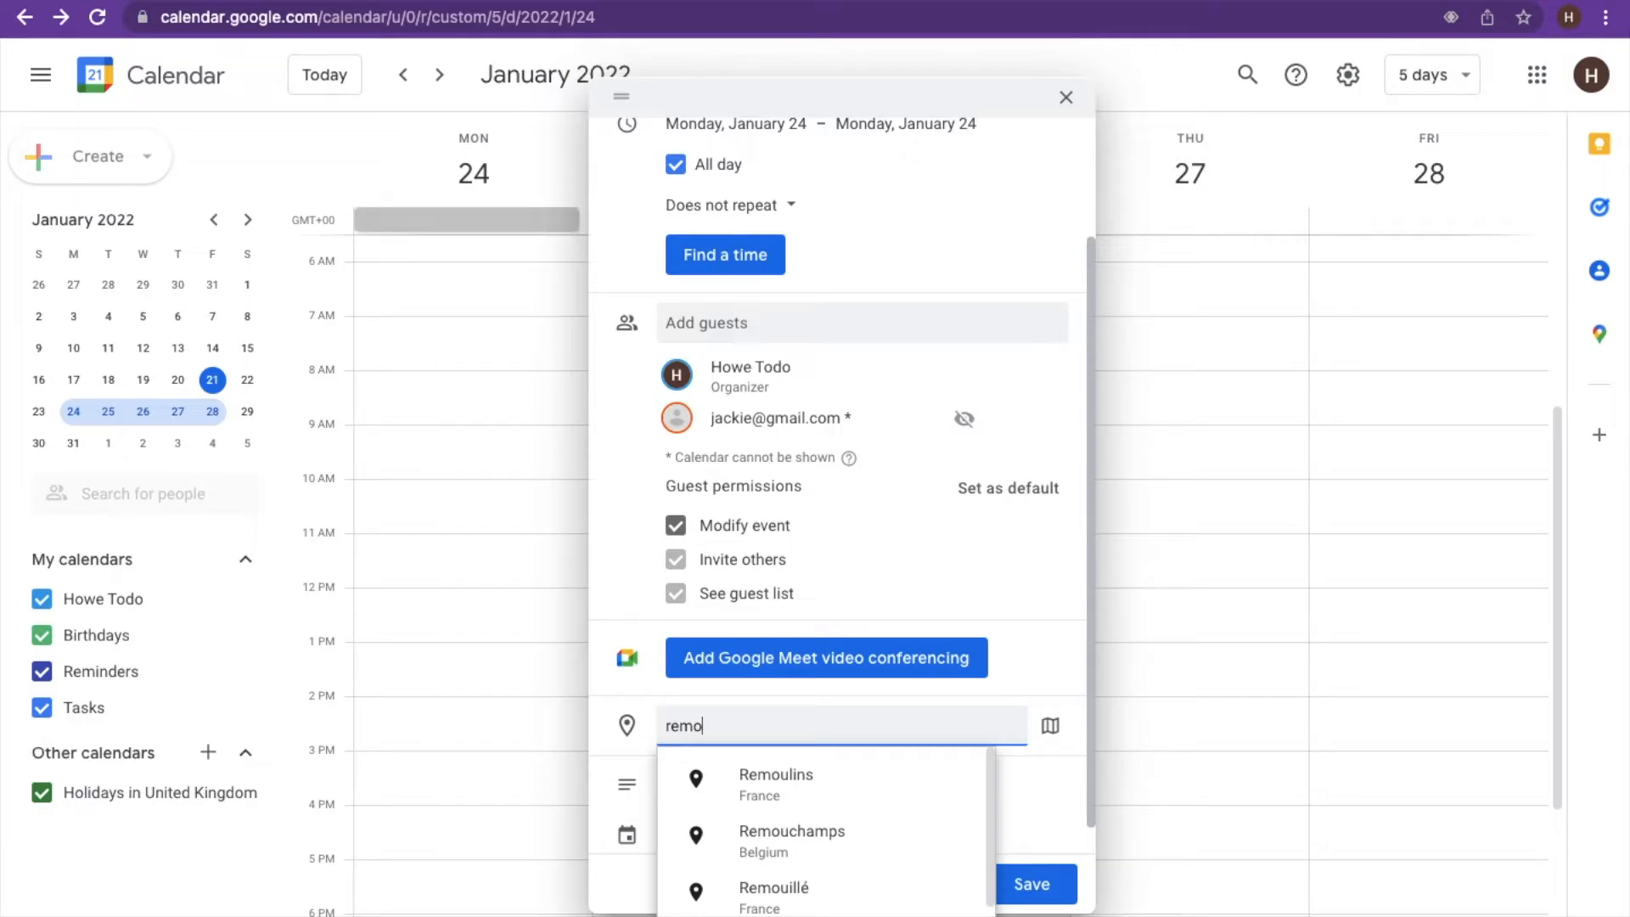
pyautogui.click(812, 800)
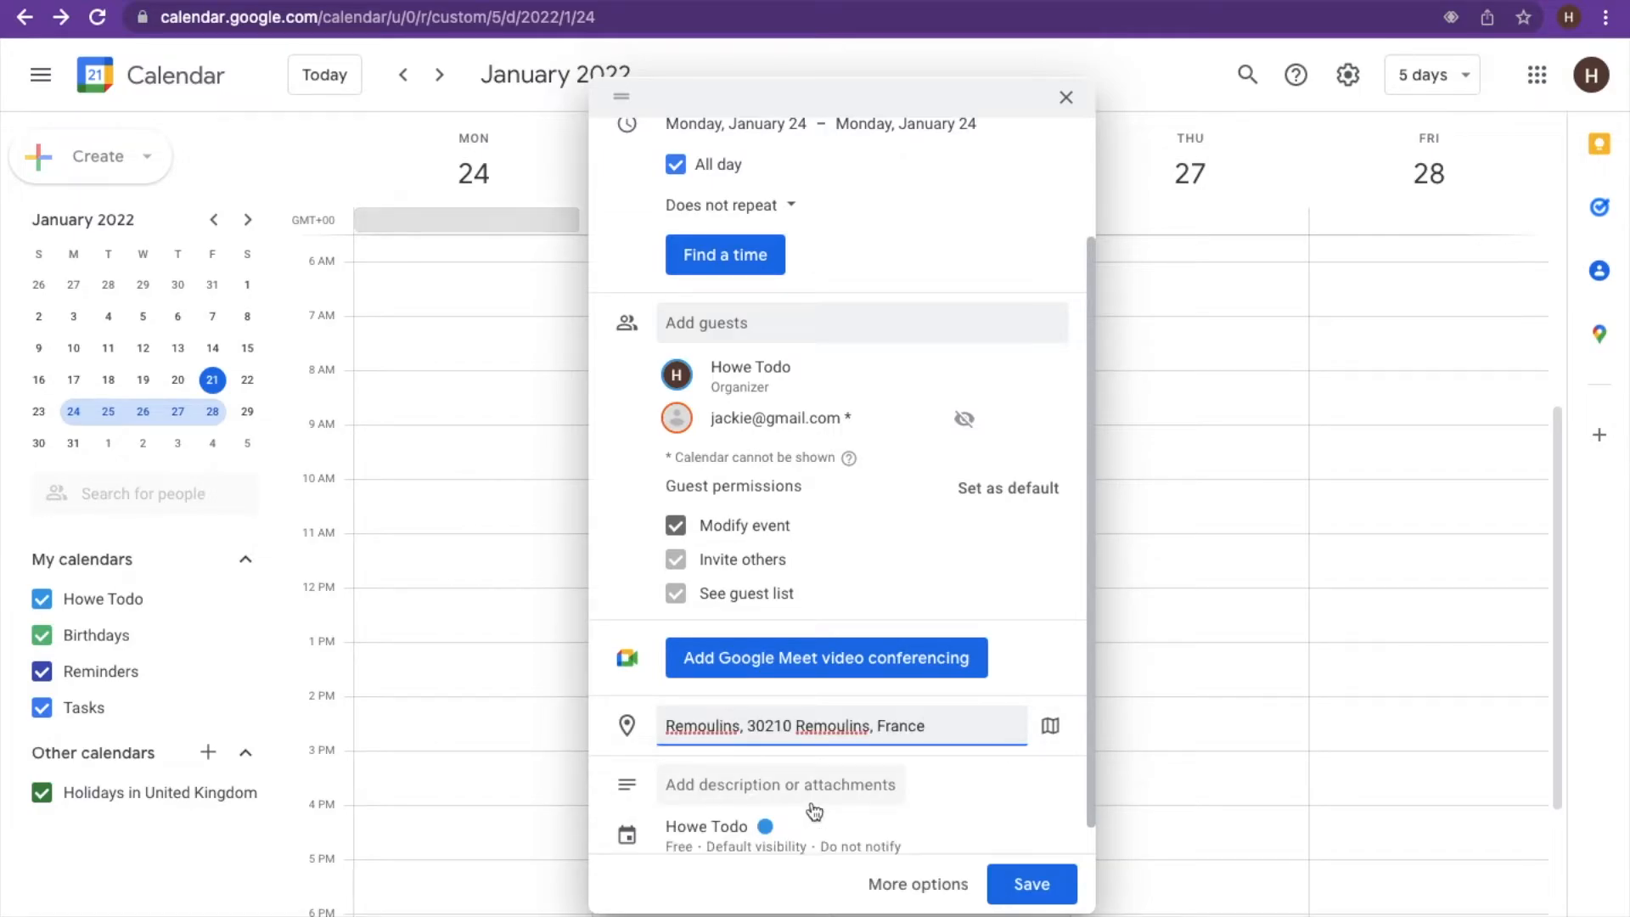
pyautogui.scroll(-1, 813, 811)
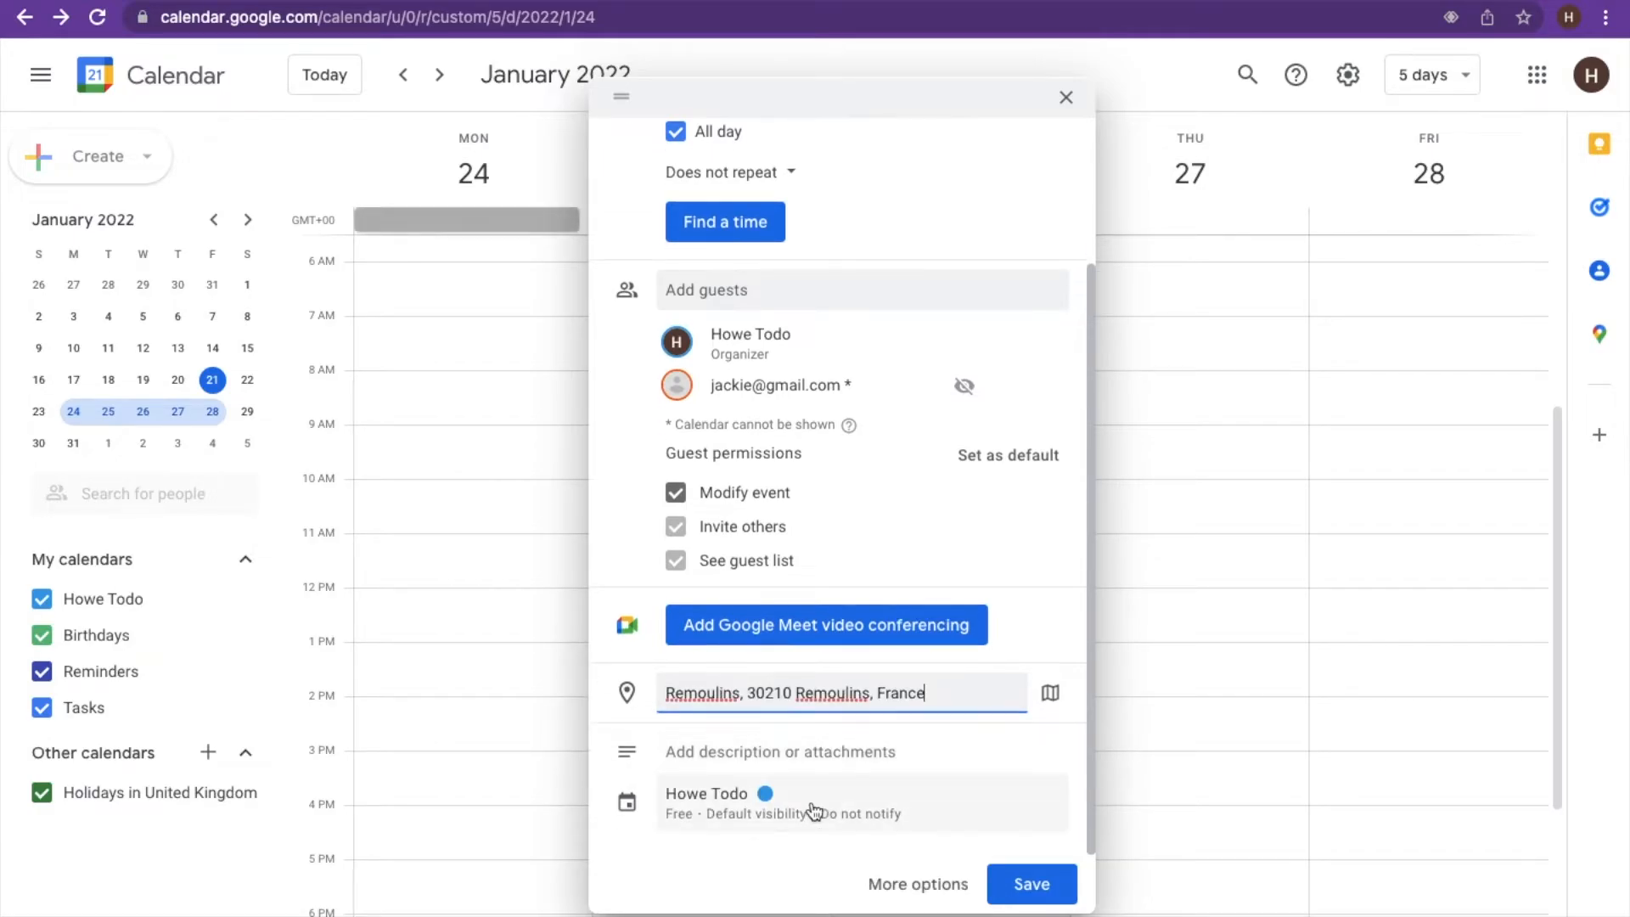
# - Write a description greeting the guest by name and calling it a quick catch up
pyautogui.click(780, 755)
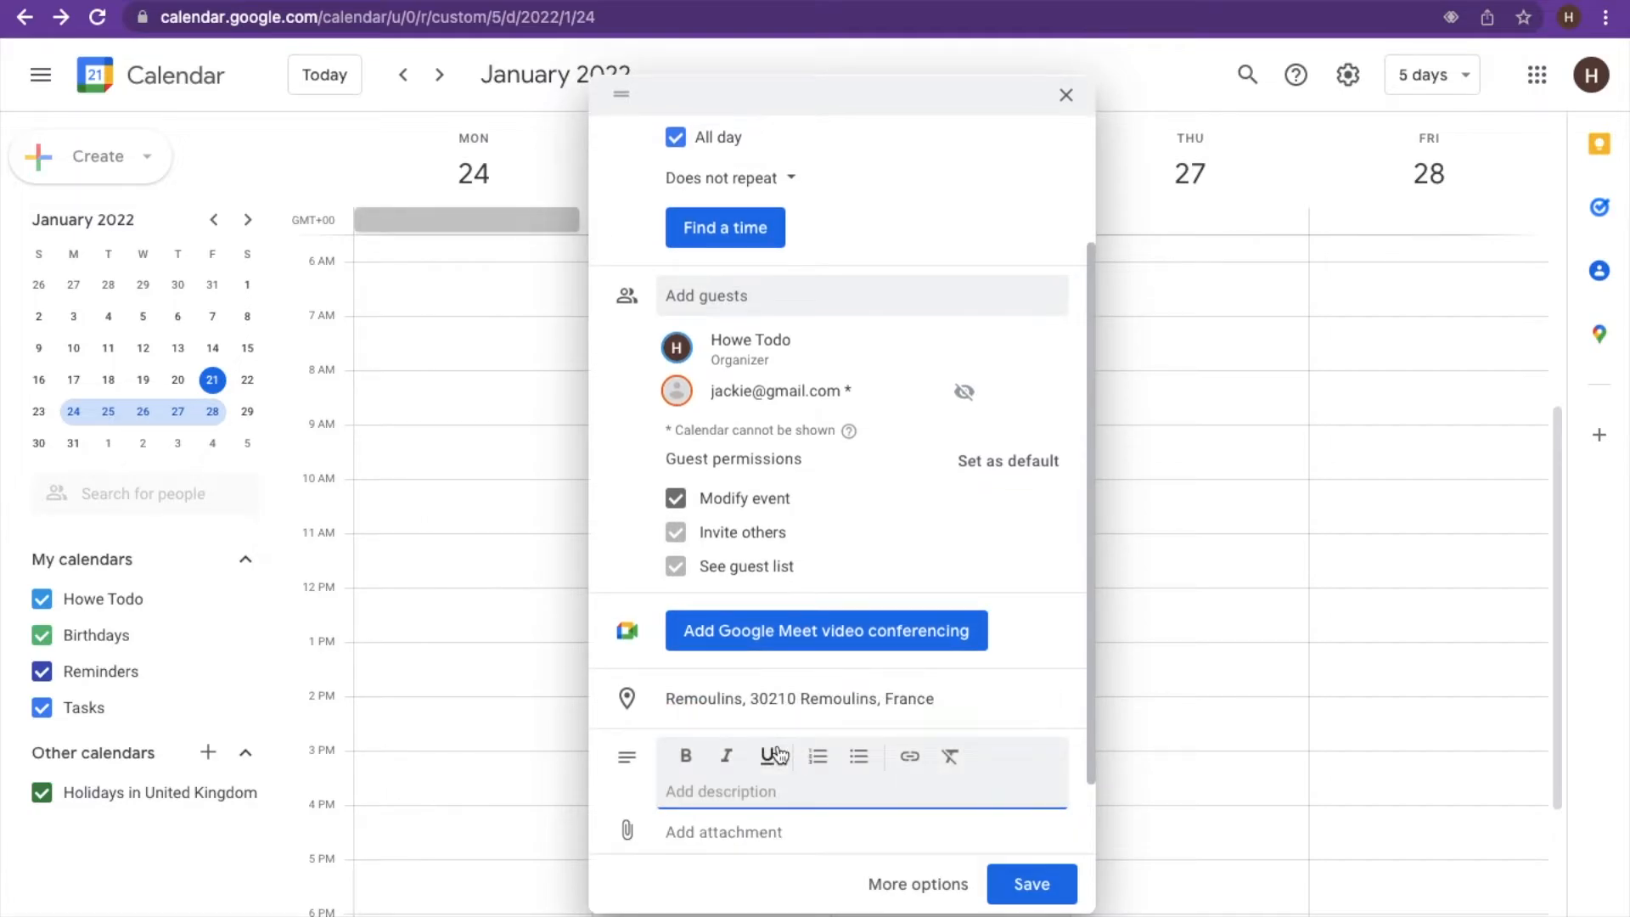
pyautogui.scroll(-2, 779, 754)
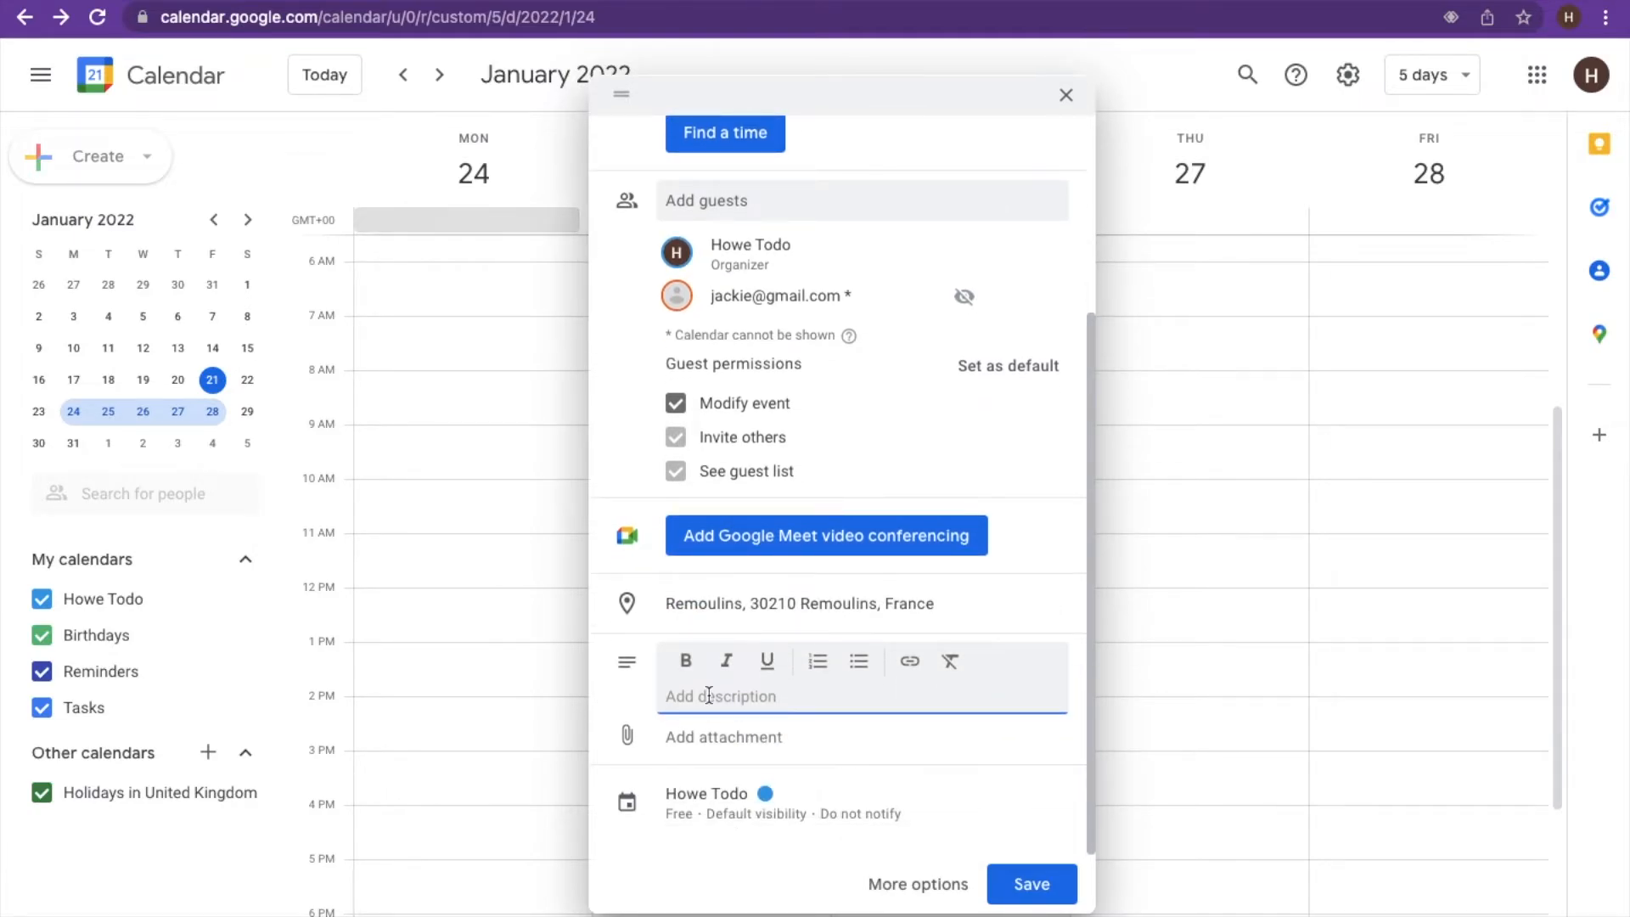
pyautogui.write('Jo')
pyautogui.press('BackSpace')
pyautogui.press('BackSpace')
pyautogui.press('BackSpace')
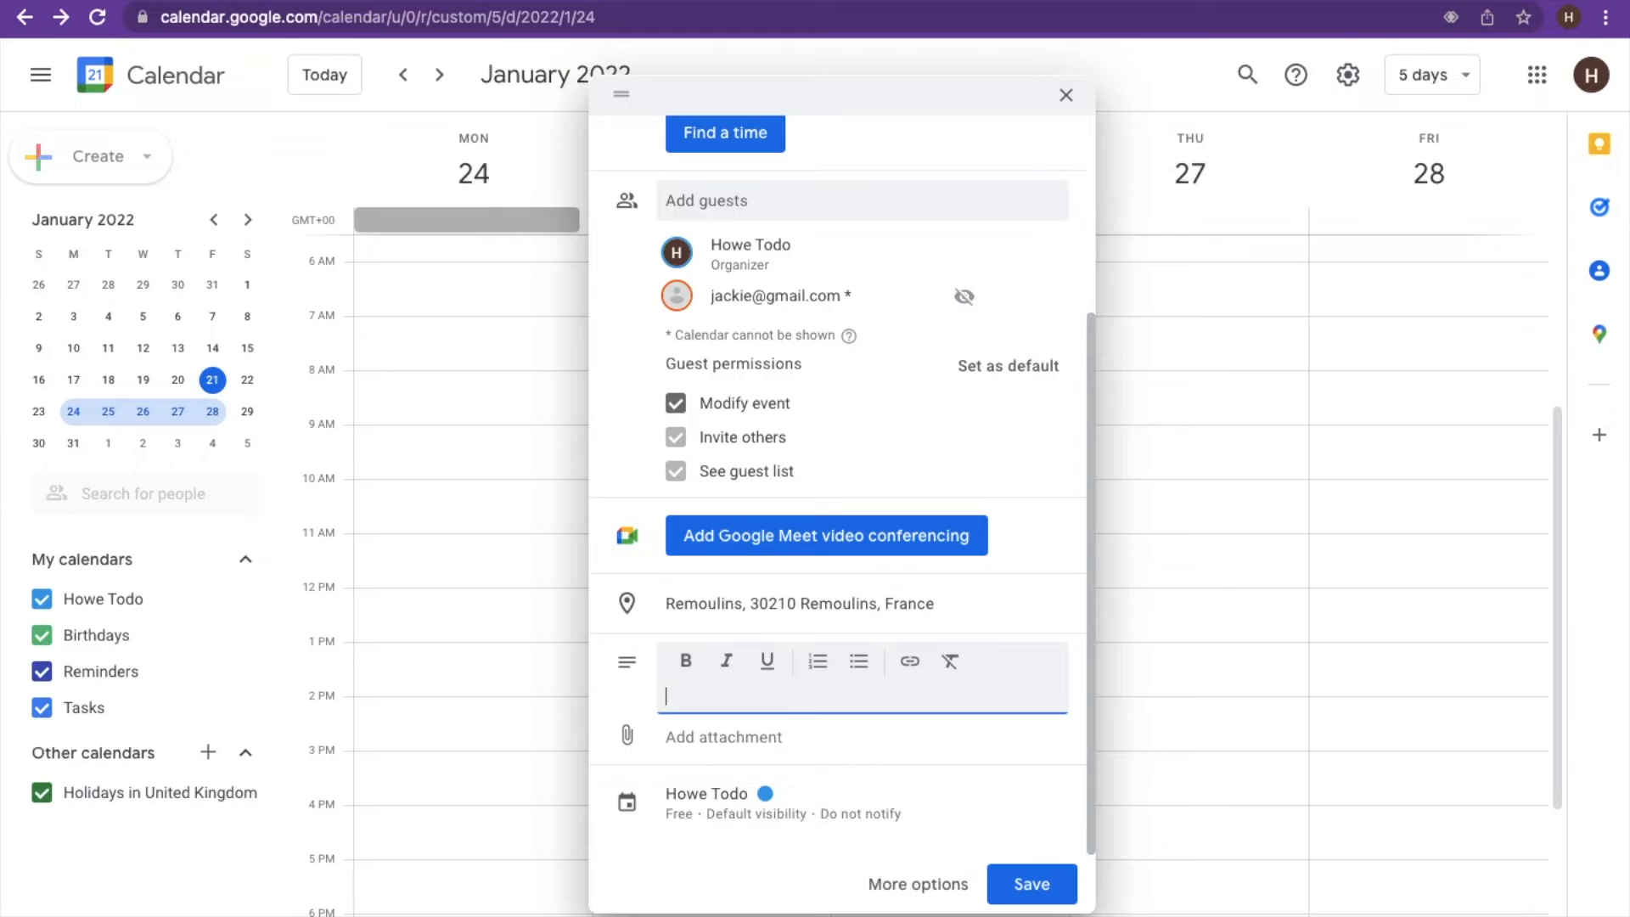
pyautogui.write('Hi Jackie')
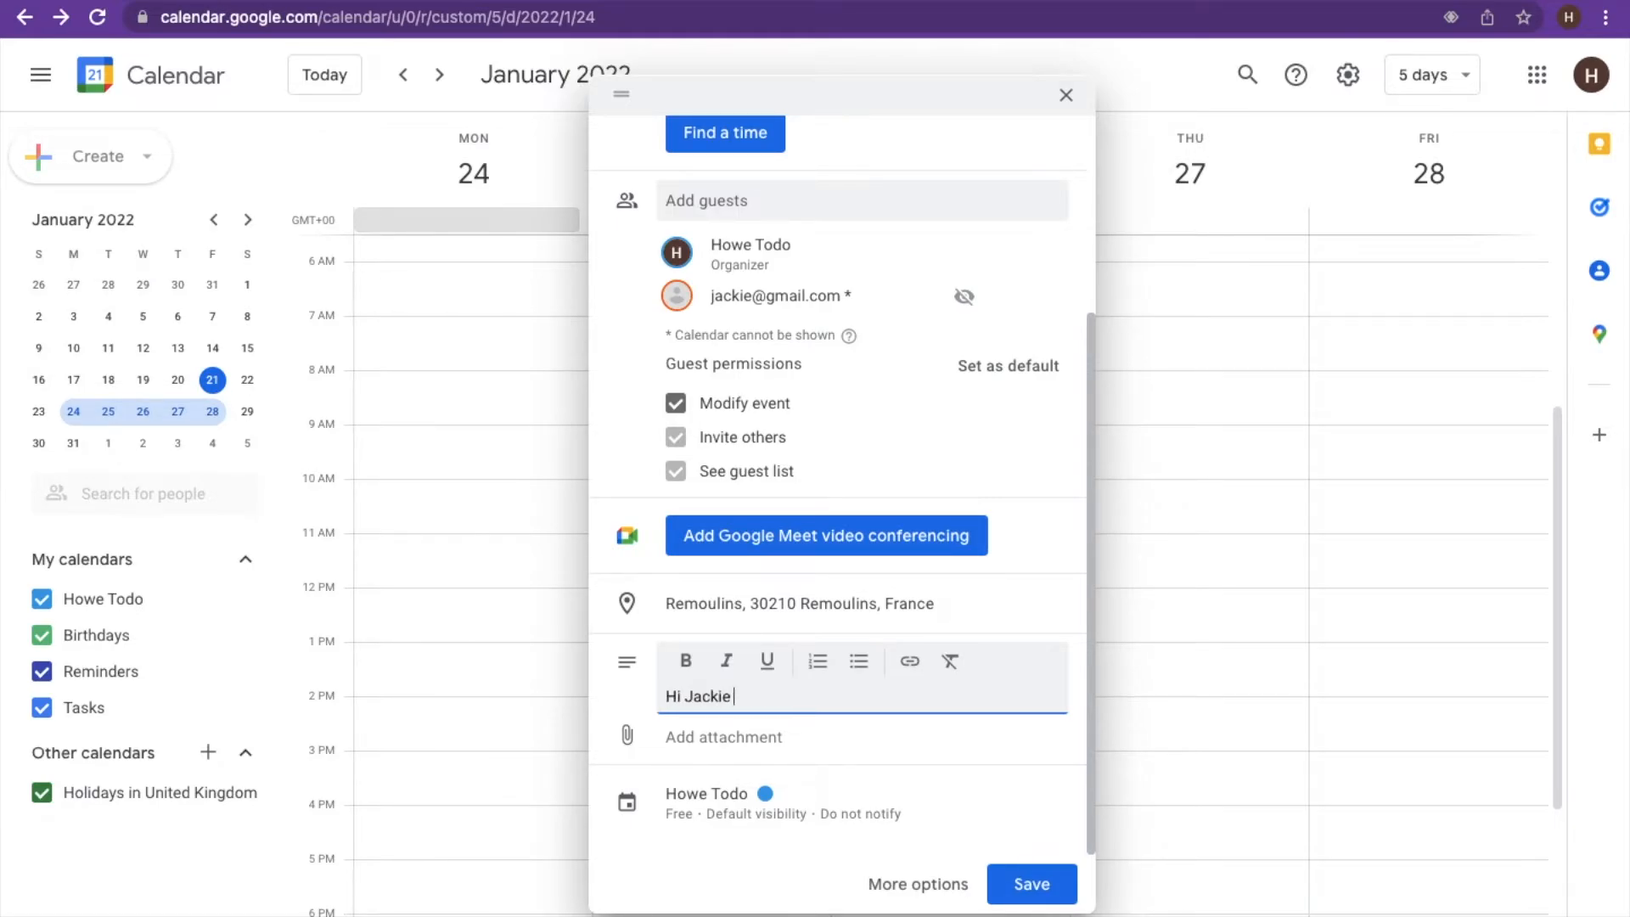
pyautogui.write(', just')
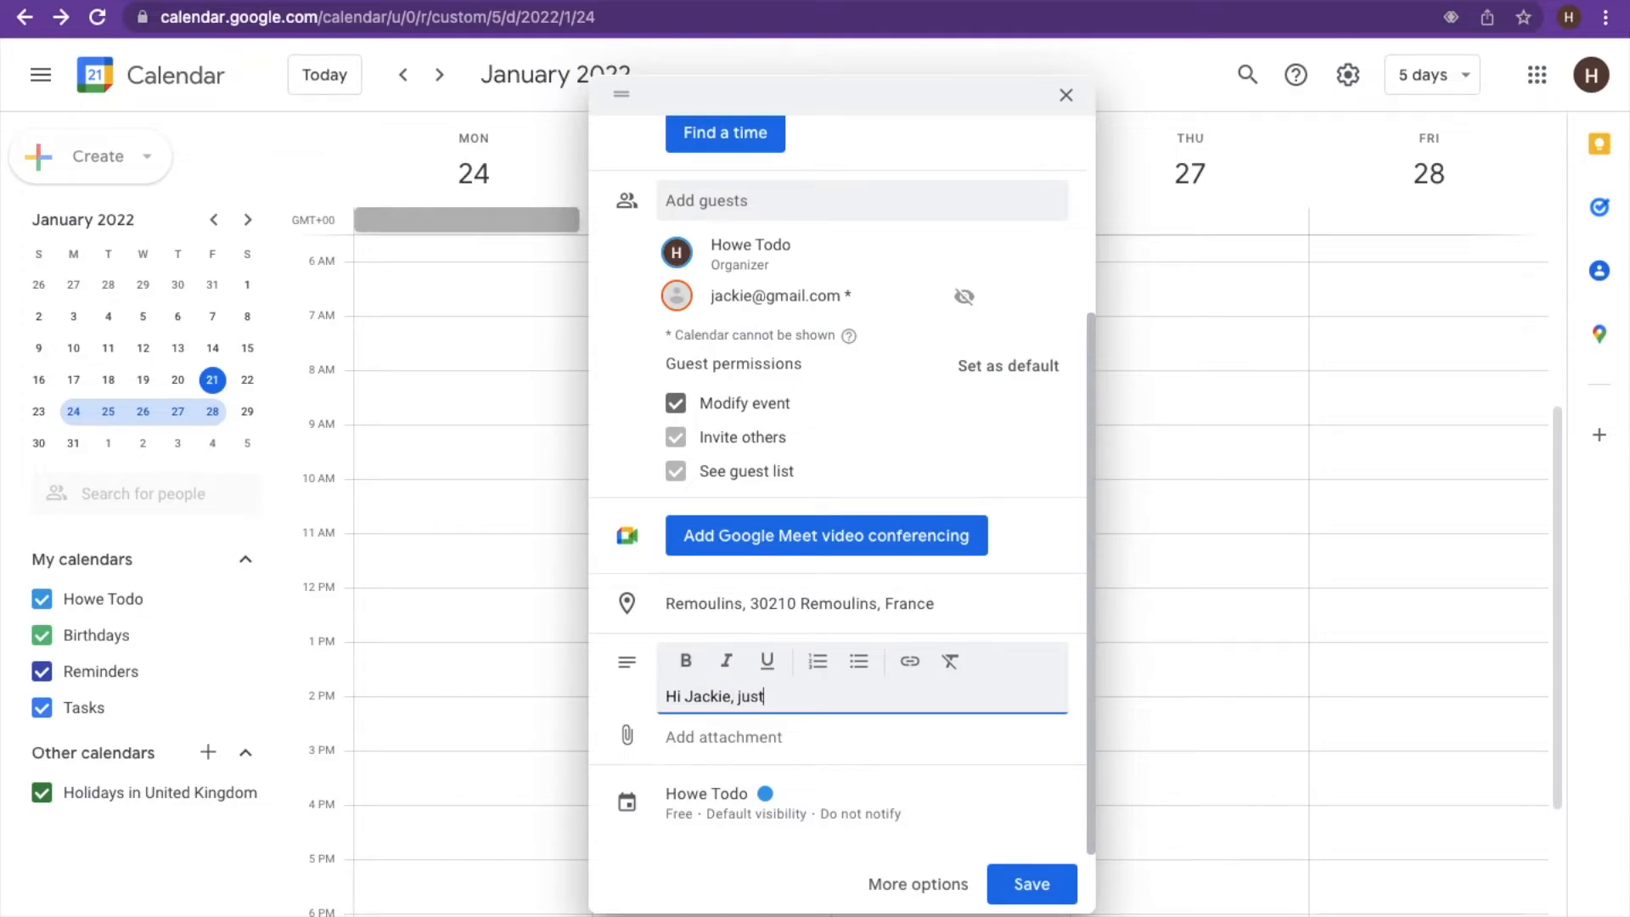
pyautogui.write(' a quic')
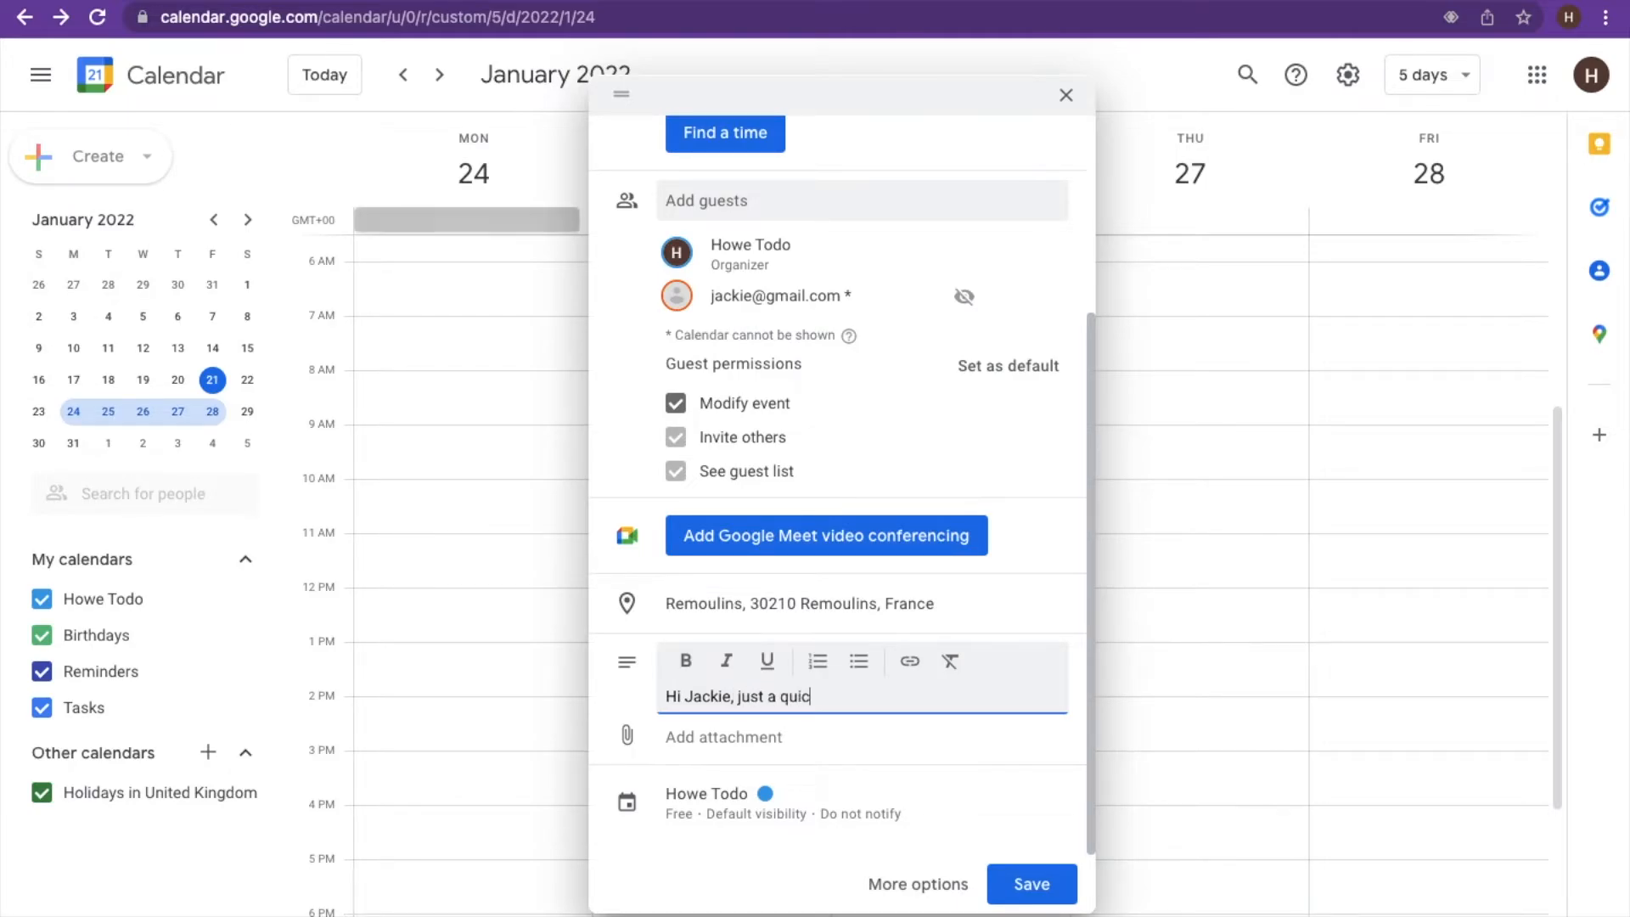
pyautogui.write('k carch up.')
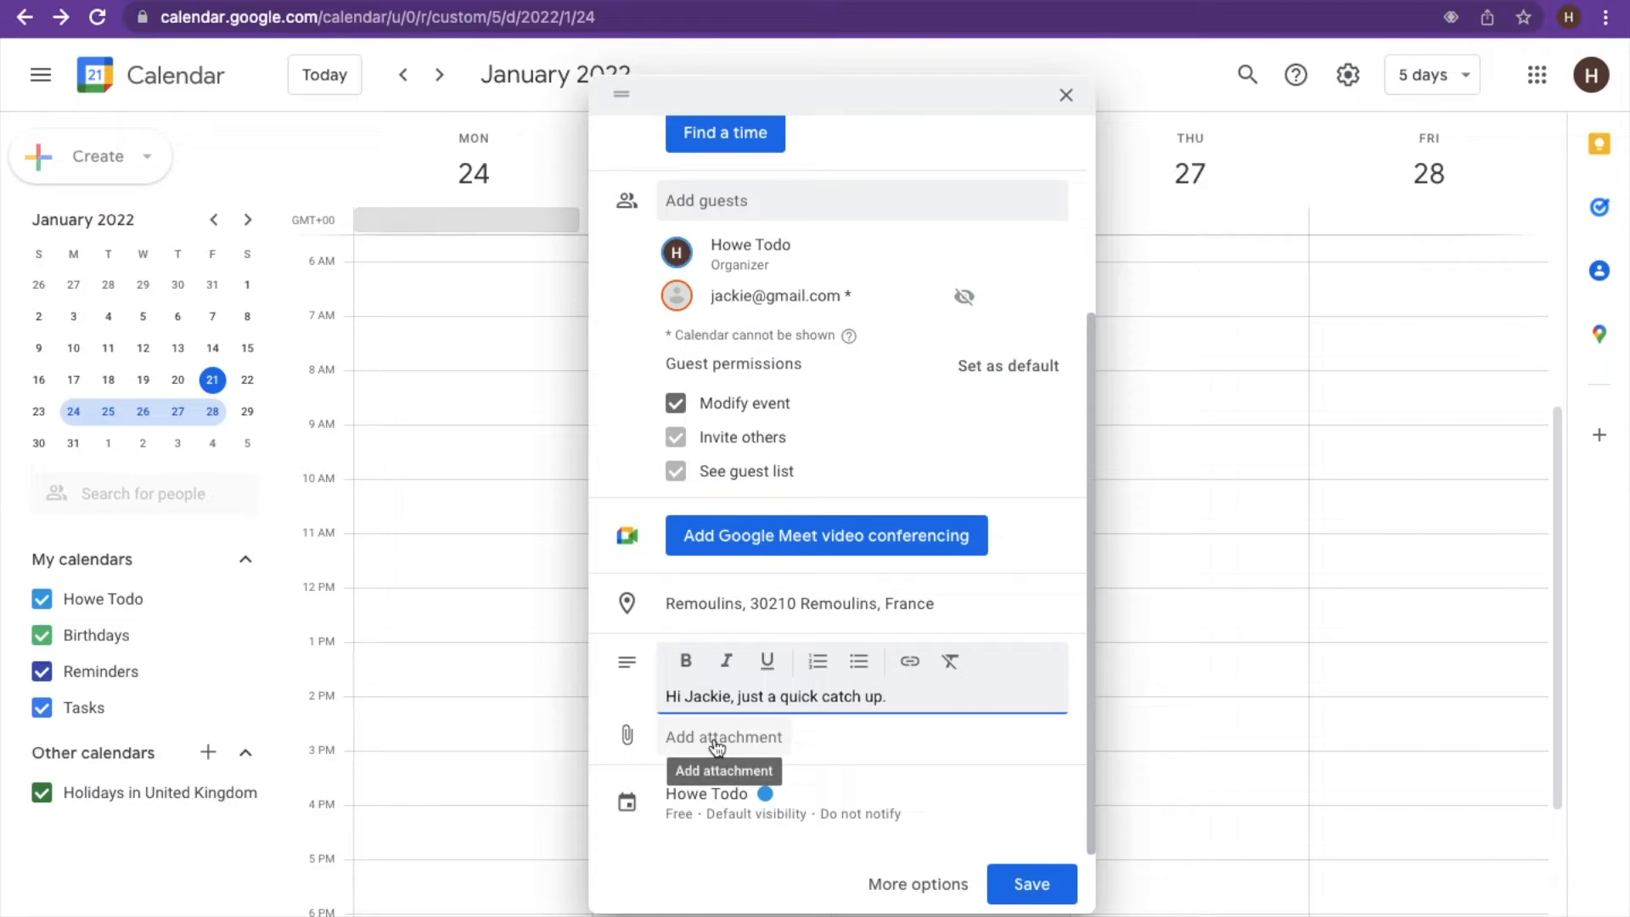
# - Set the event colour to the yellow Banana swatch
pyautogui.click(772, 811)
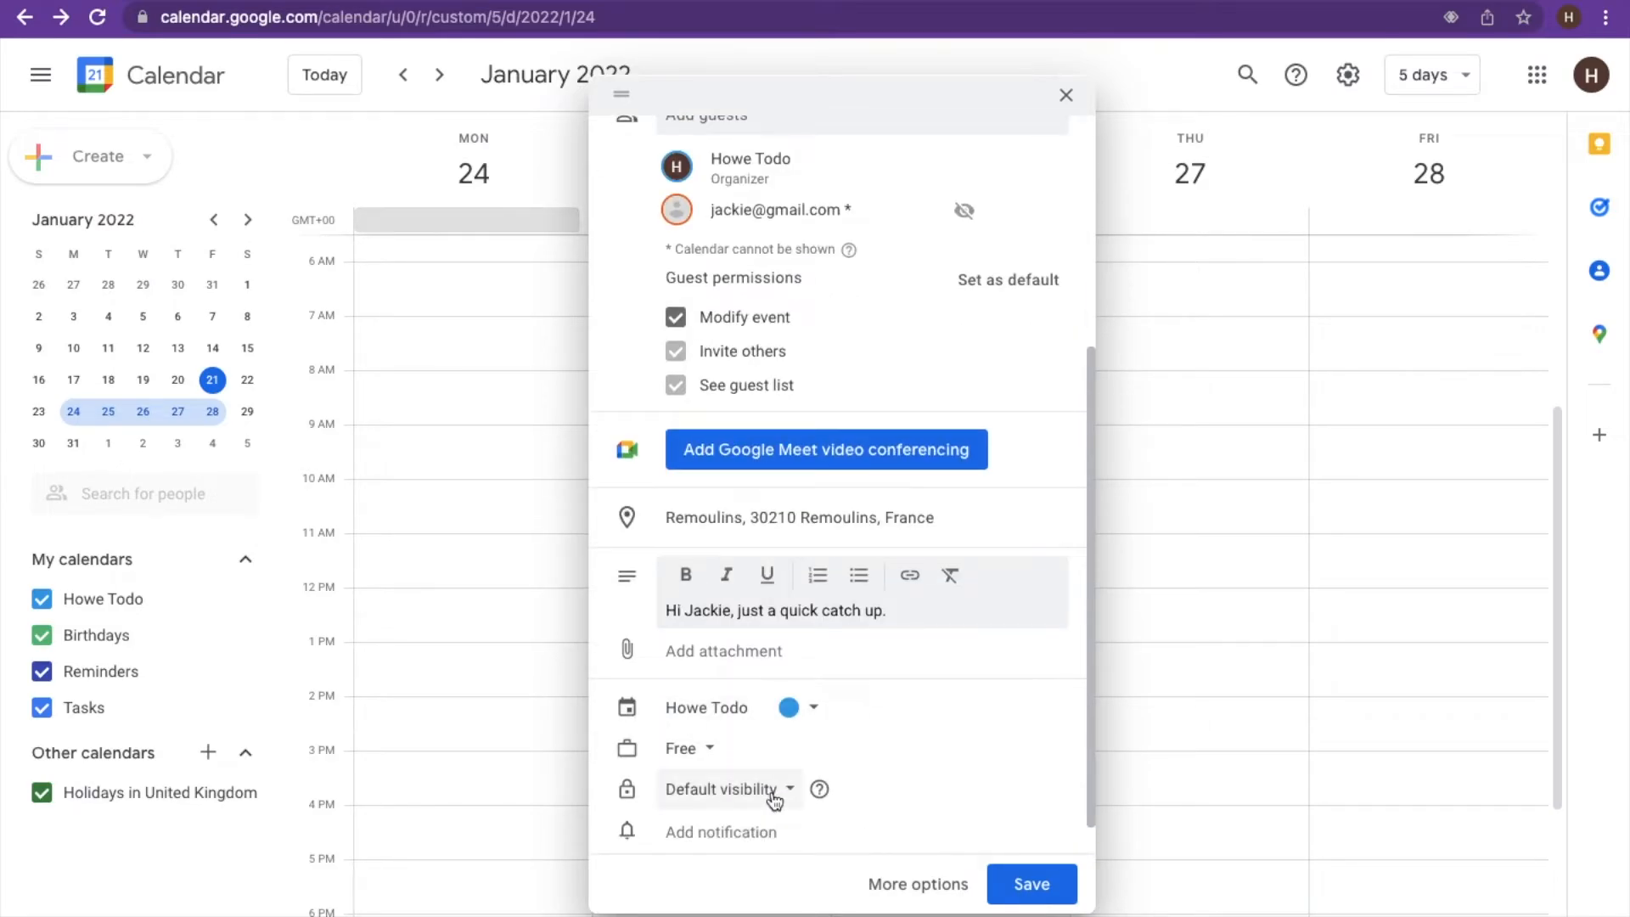
pyautogui.click(788, 707)
pyautogui.click(817, 735)
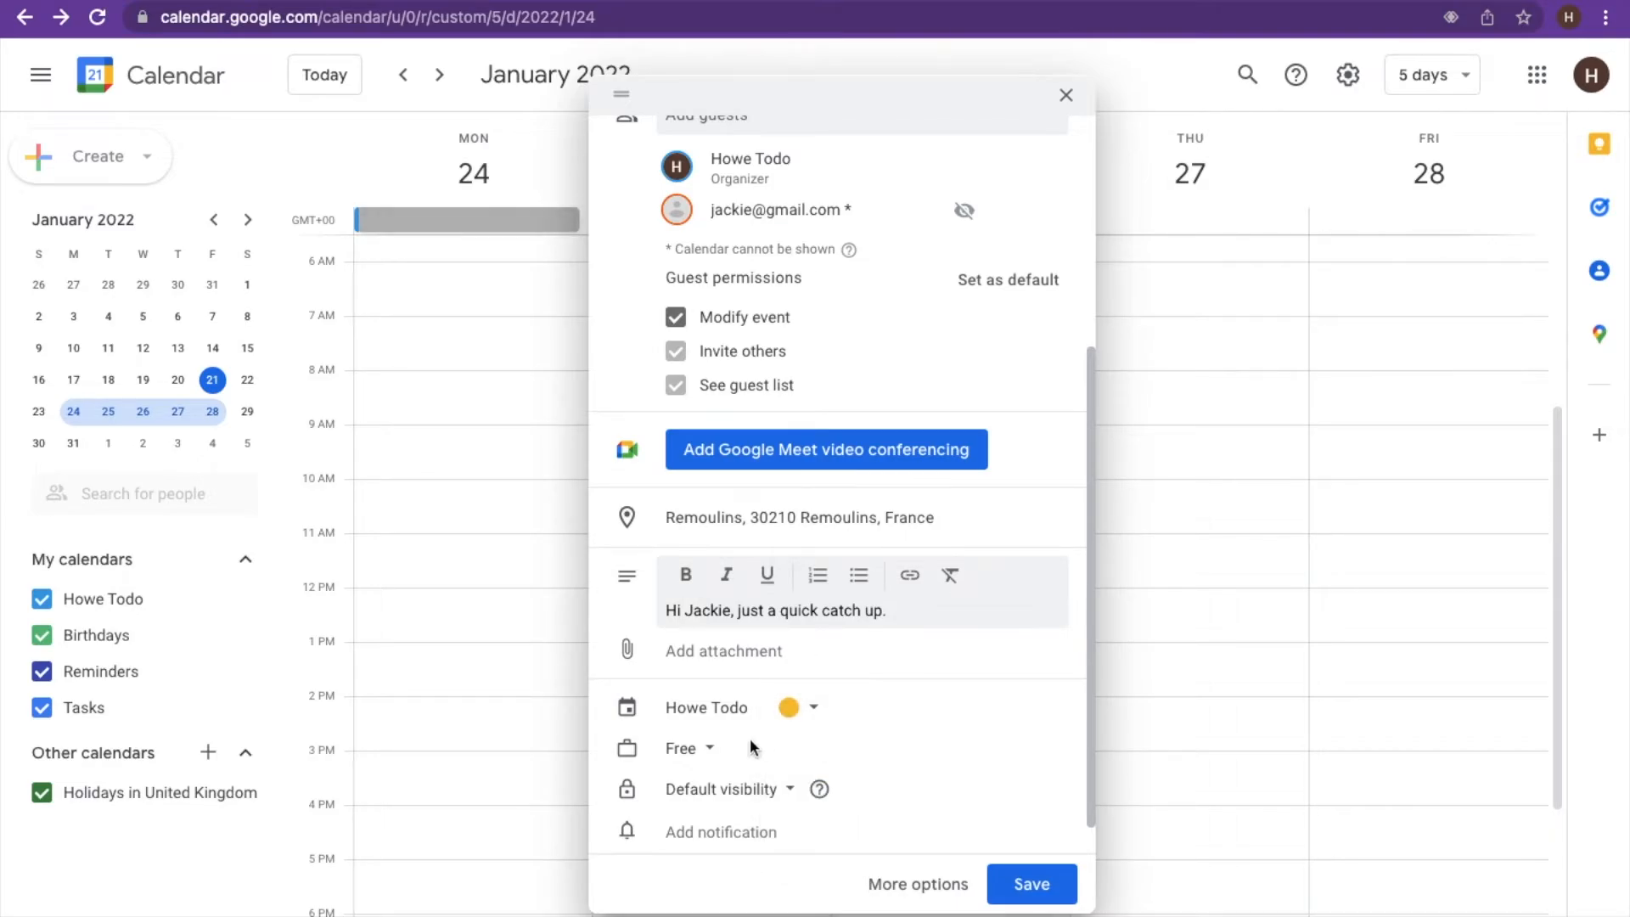
# - Keep Free and Default visibility, and add a notification for the day before at 9am
pyautogui.click(704, 753)
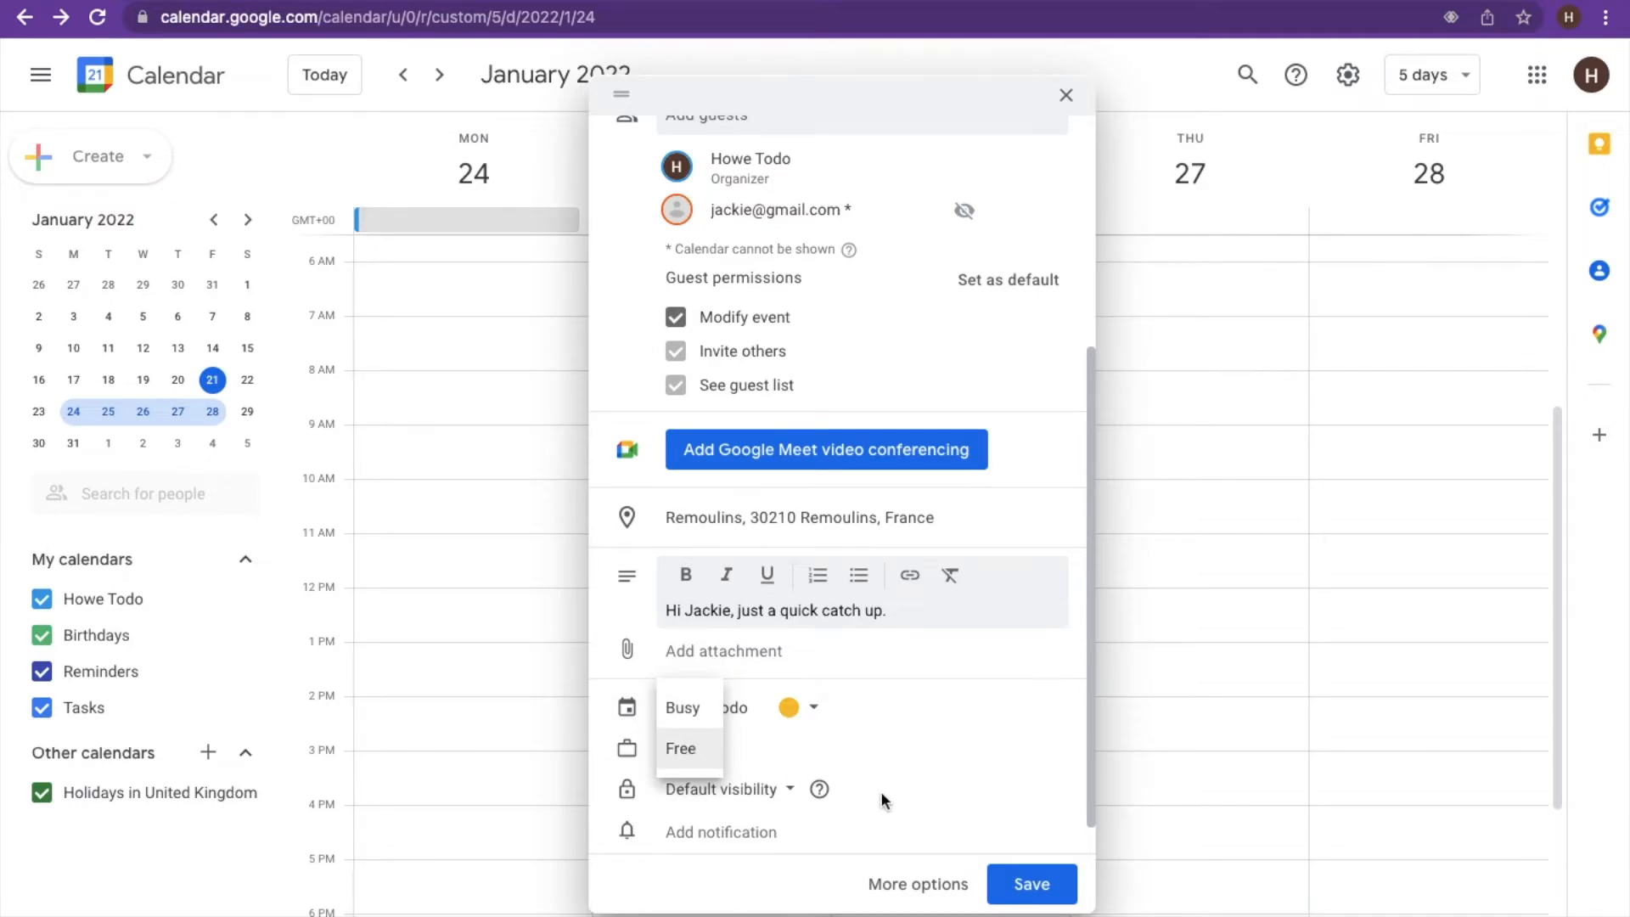
pyautogui.click(795, 797)
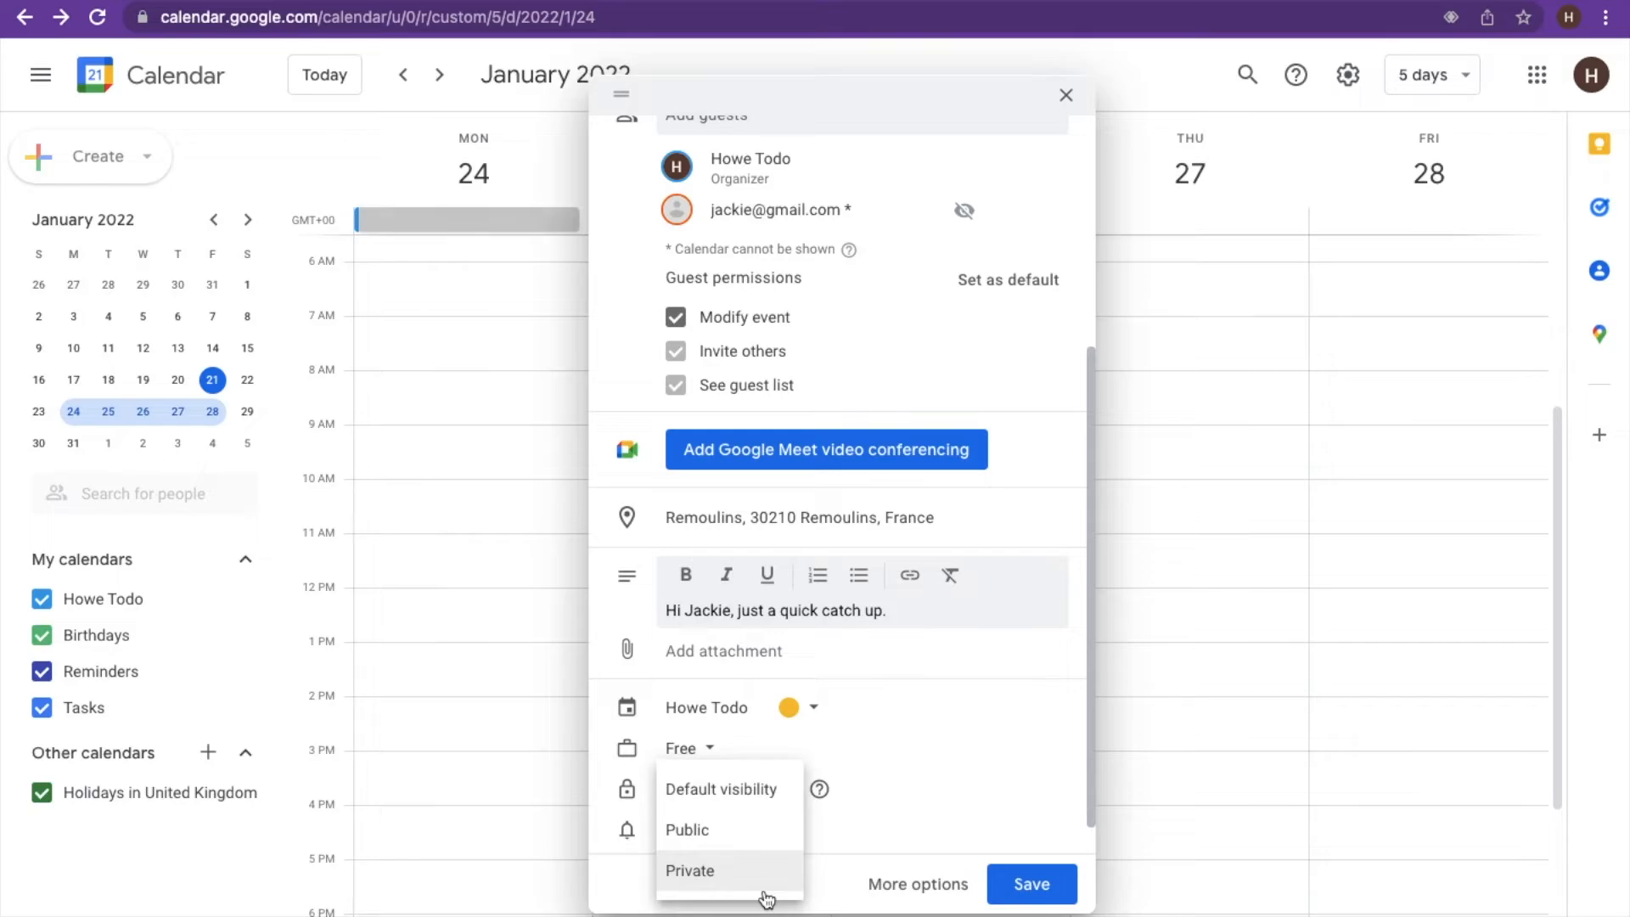
pyautogui.click(984, 764)
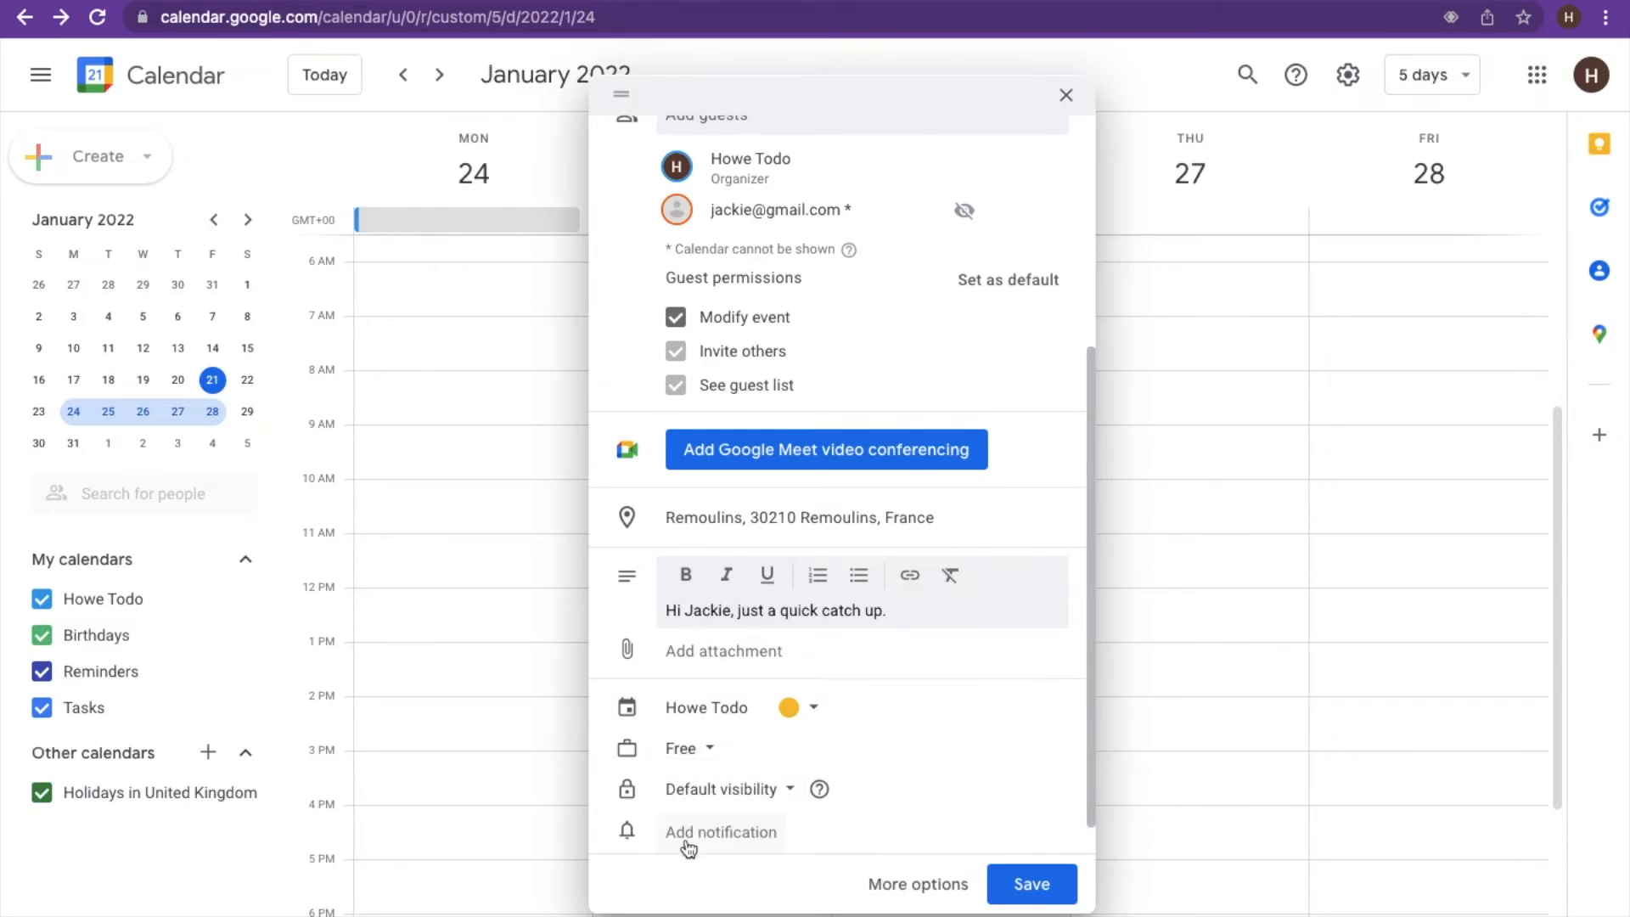
pyautogui.click(722, 832)
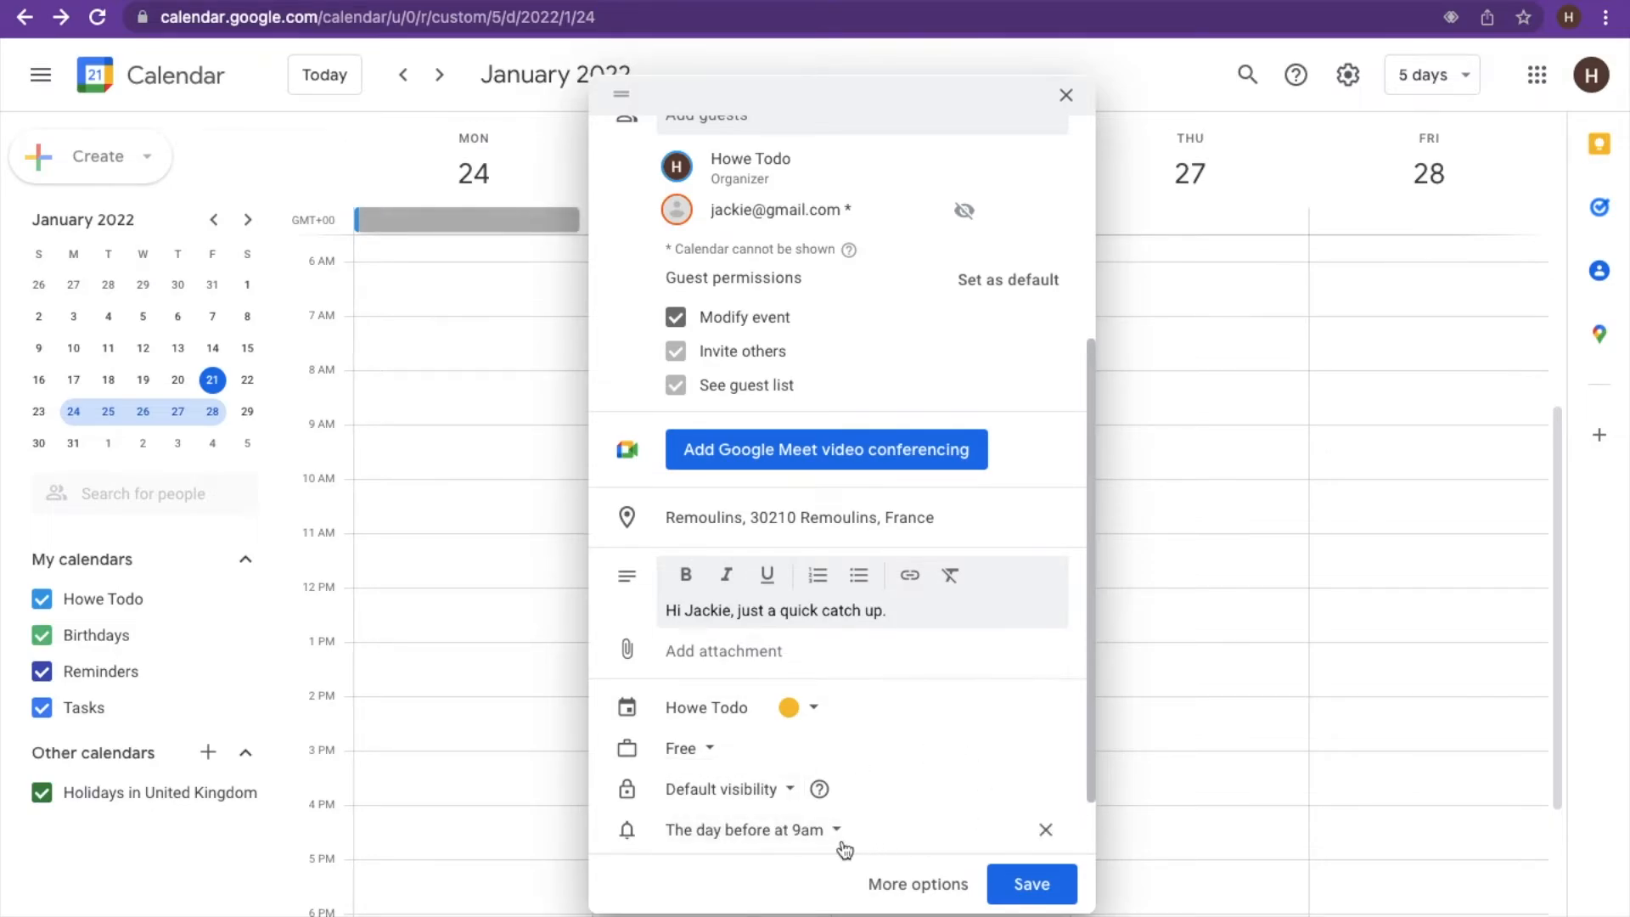
pyautogui.scroll(-1, 950, 766)
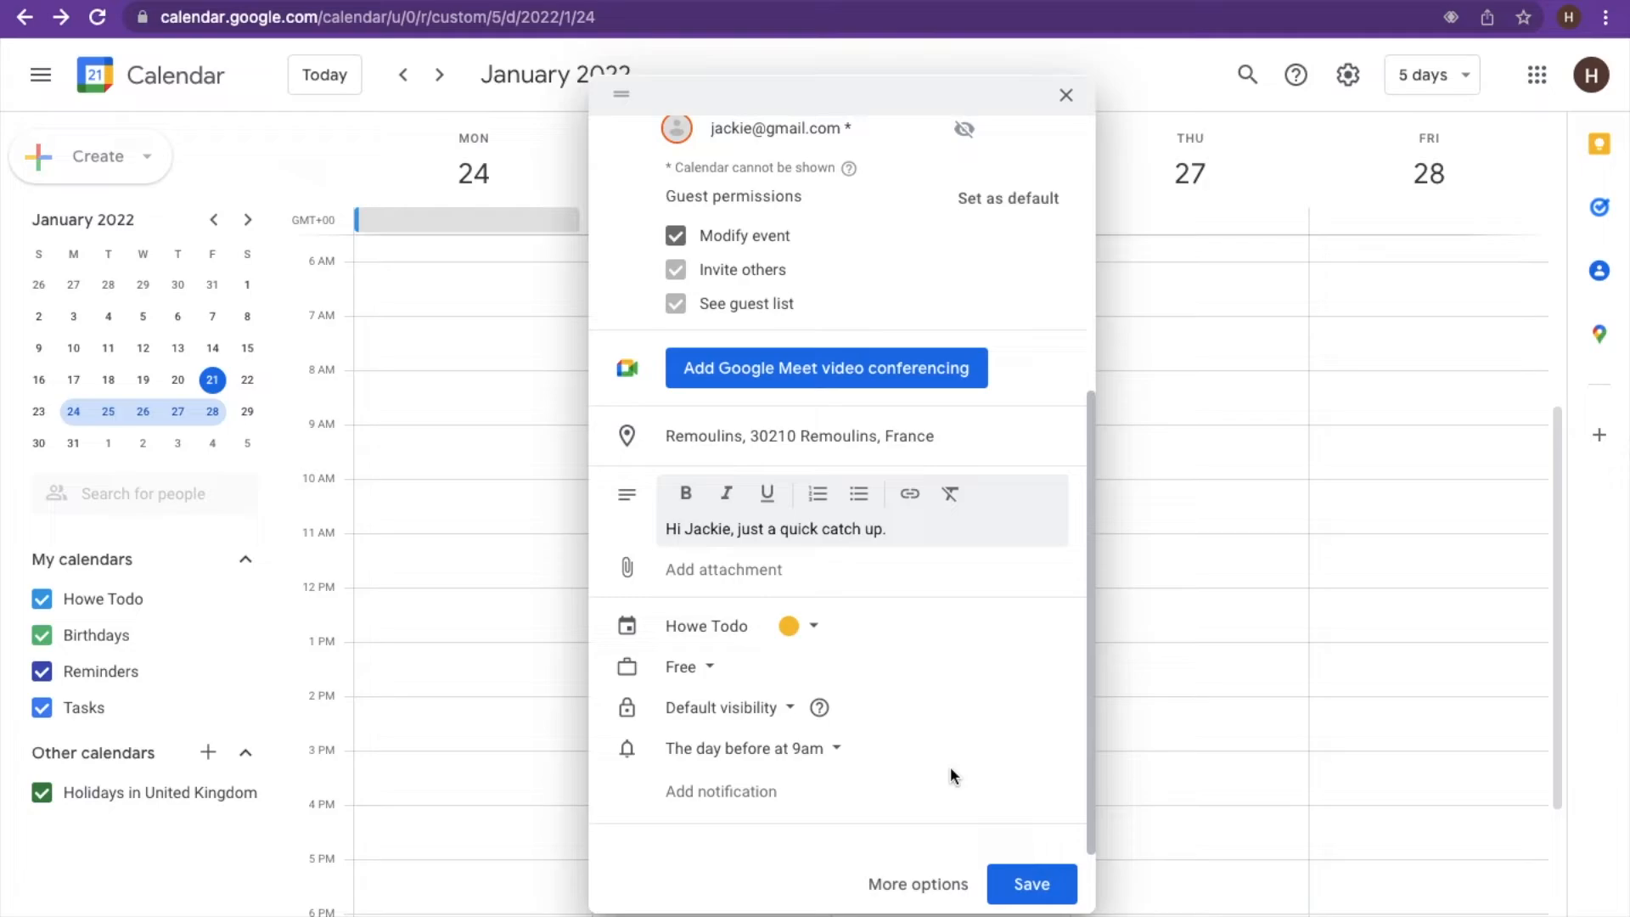
pyautogui.click(832, 751)
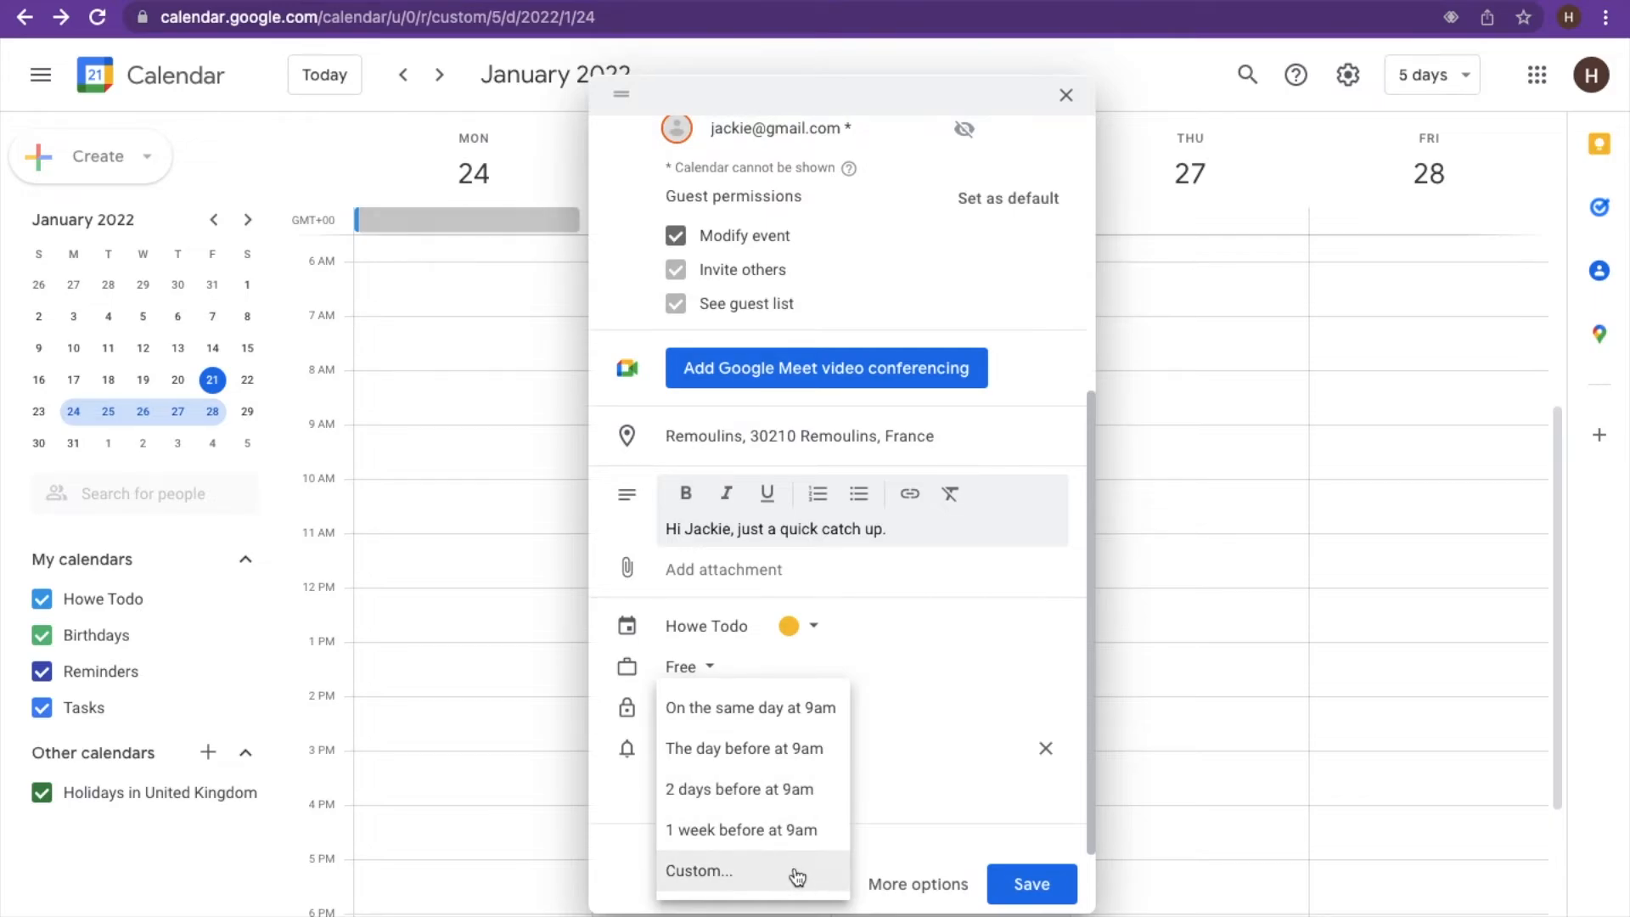
pyautogui.click(920, 754)
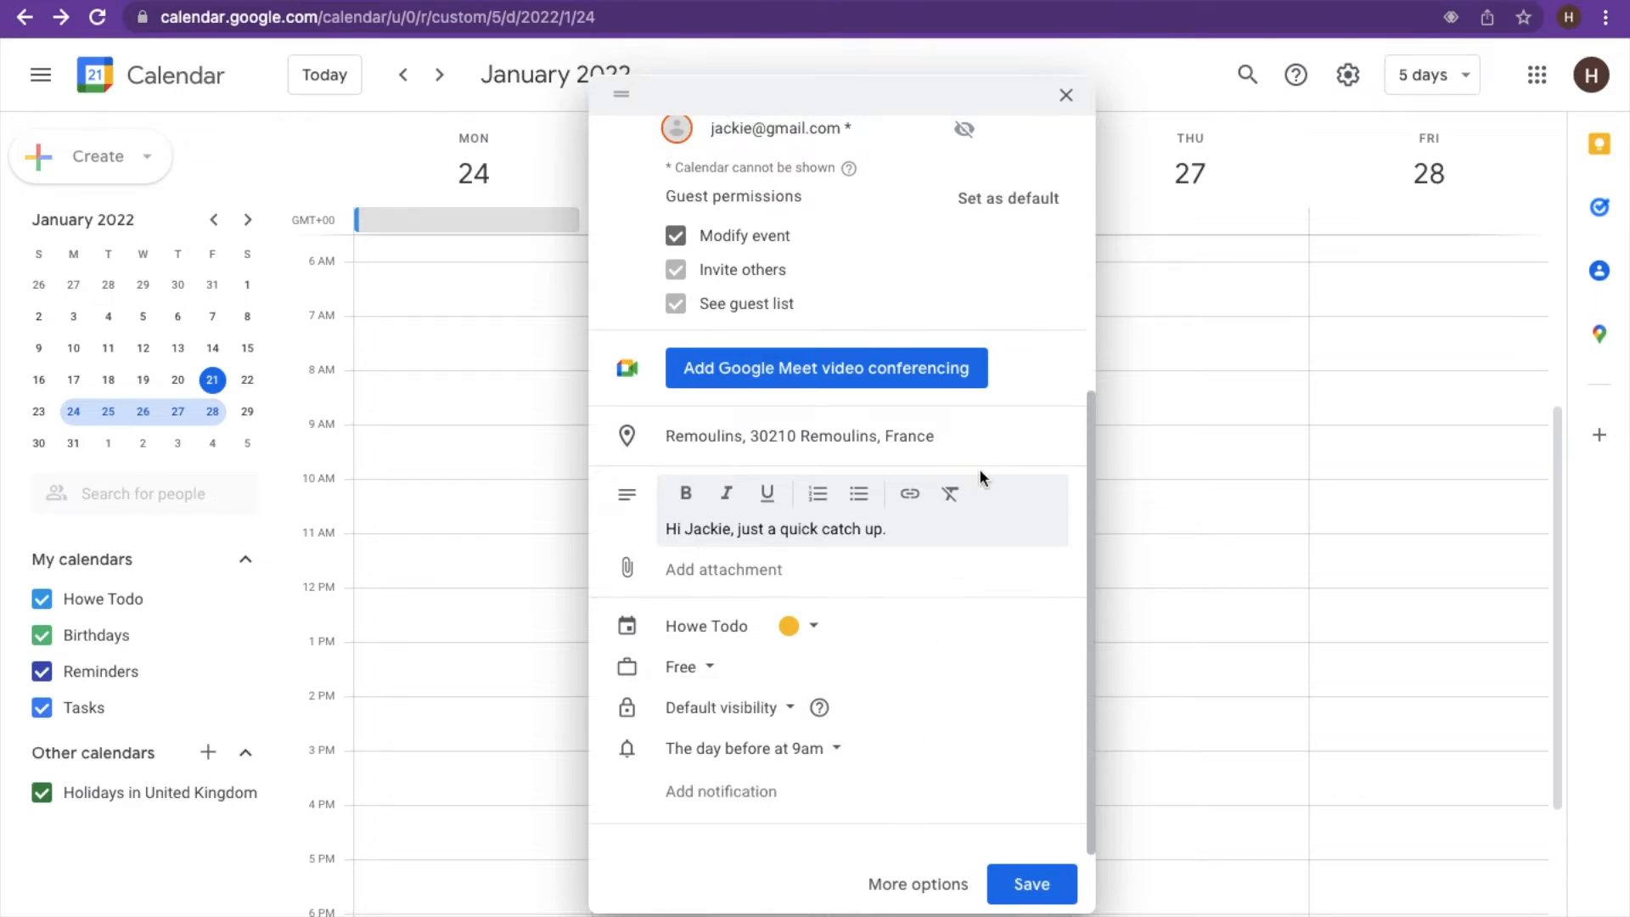
pyautogui.scroll(5, 979, 477)
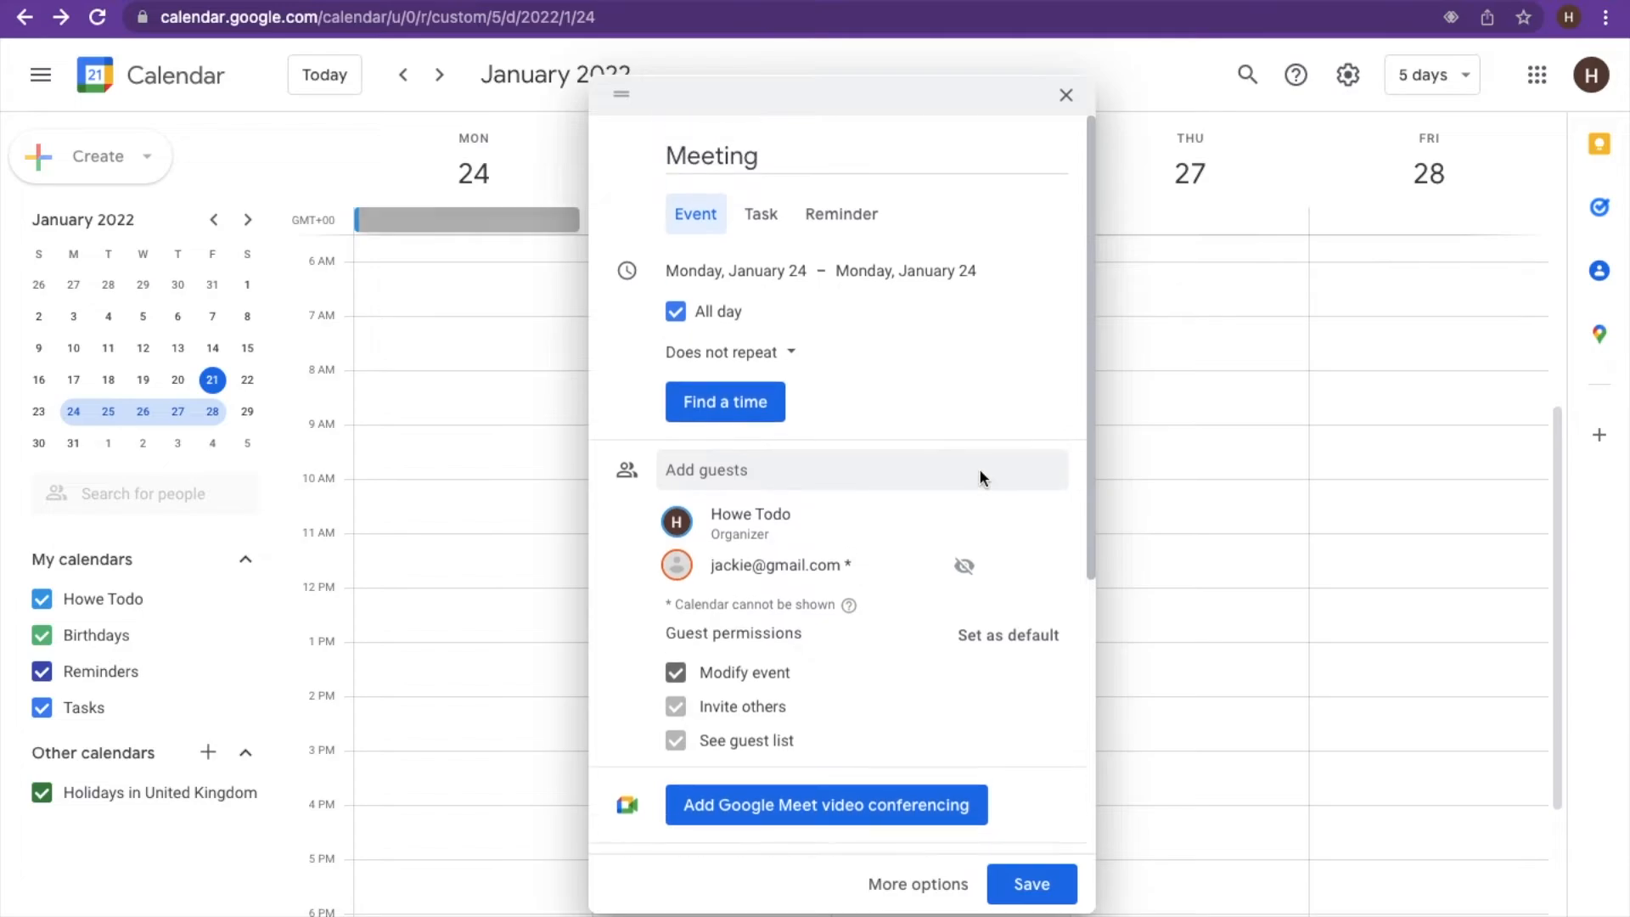
# - Untick All day so the Meeting runs 11:00am–12:00pm on January 24
pyautogui.click(675, 311)
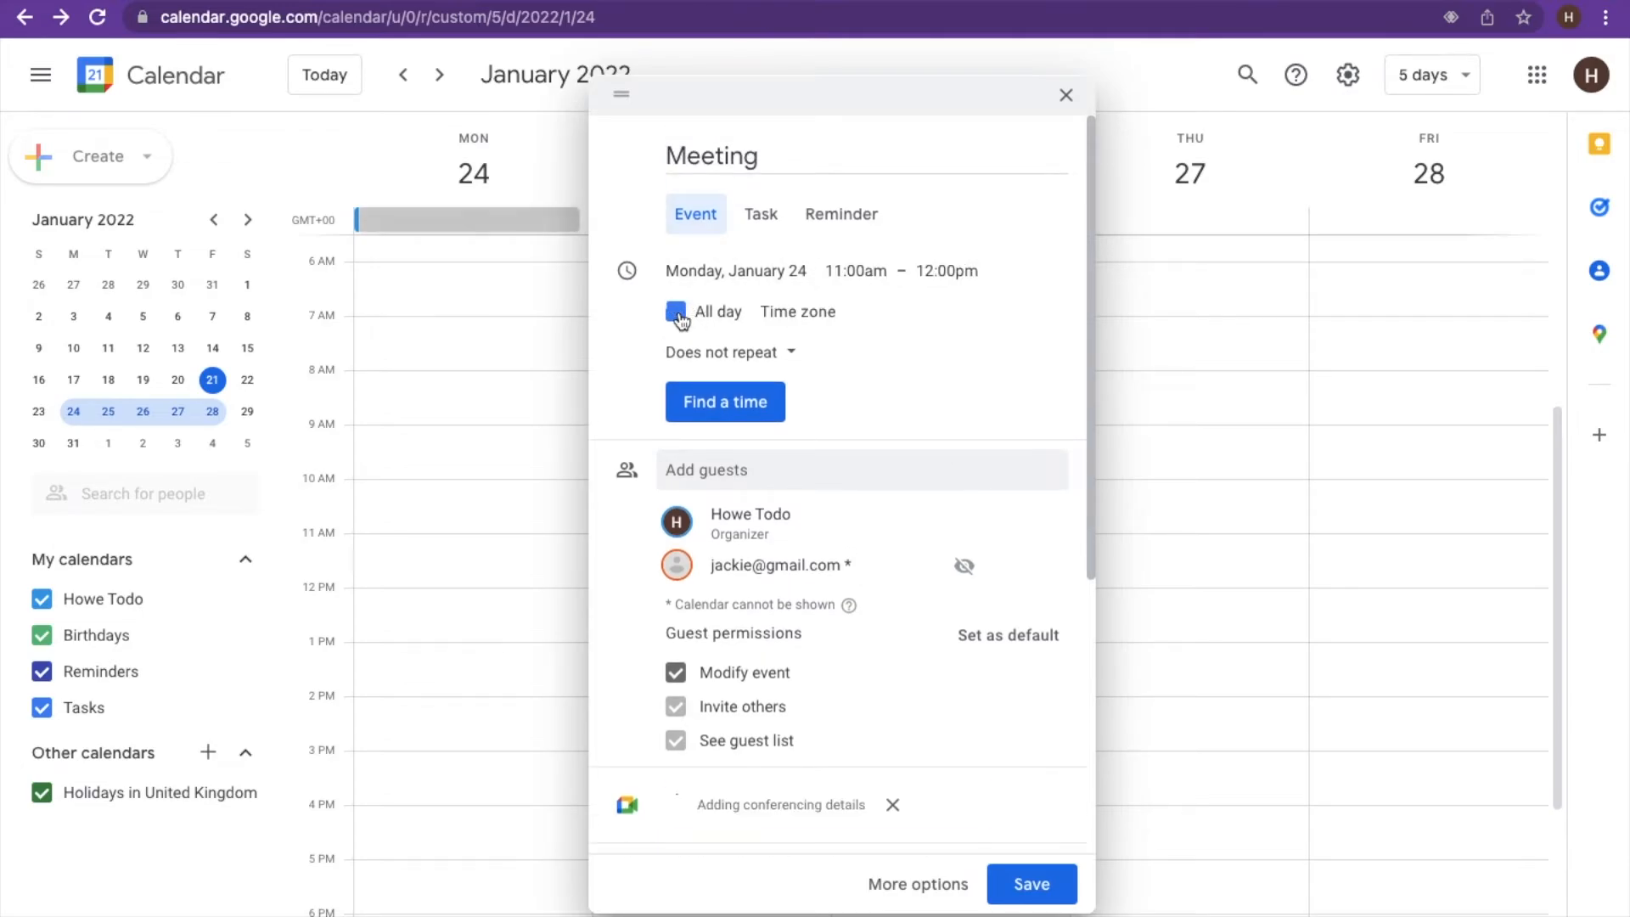
pyautogui.click(855, 271)
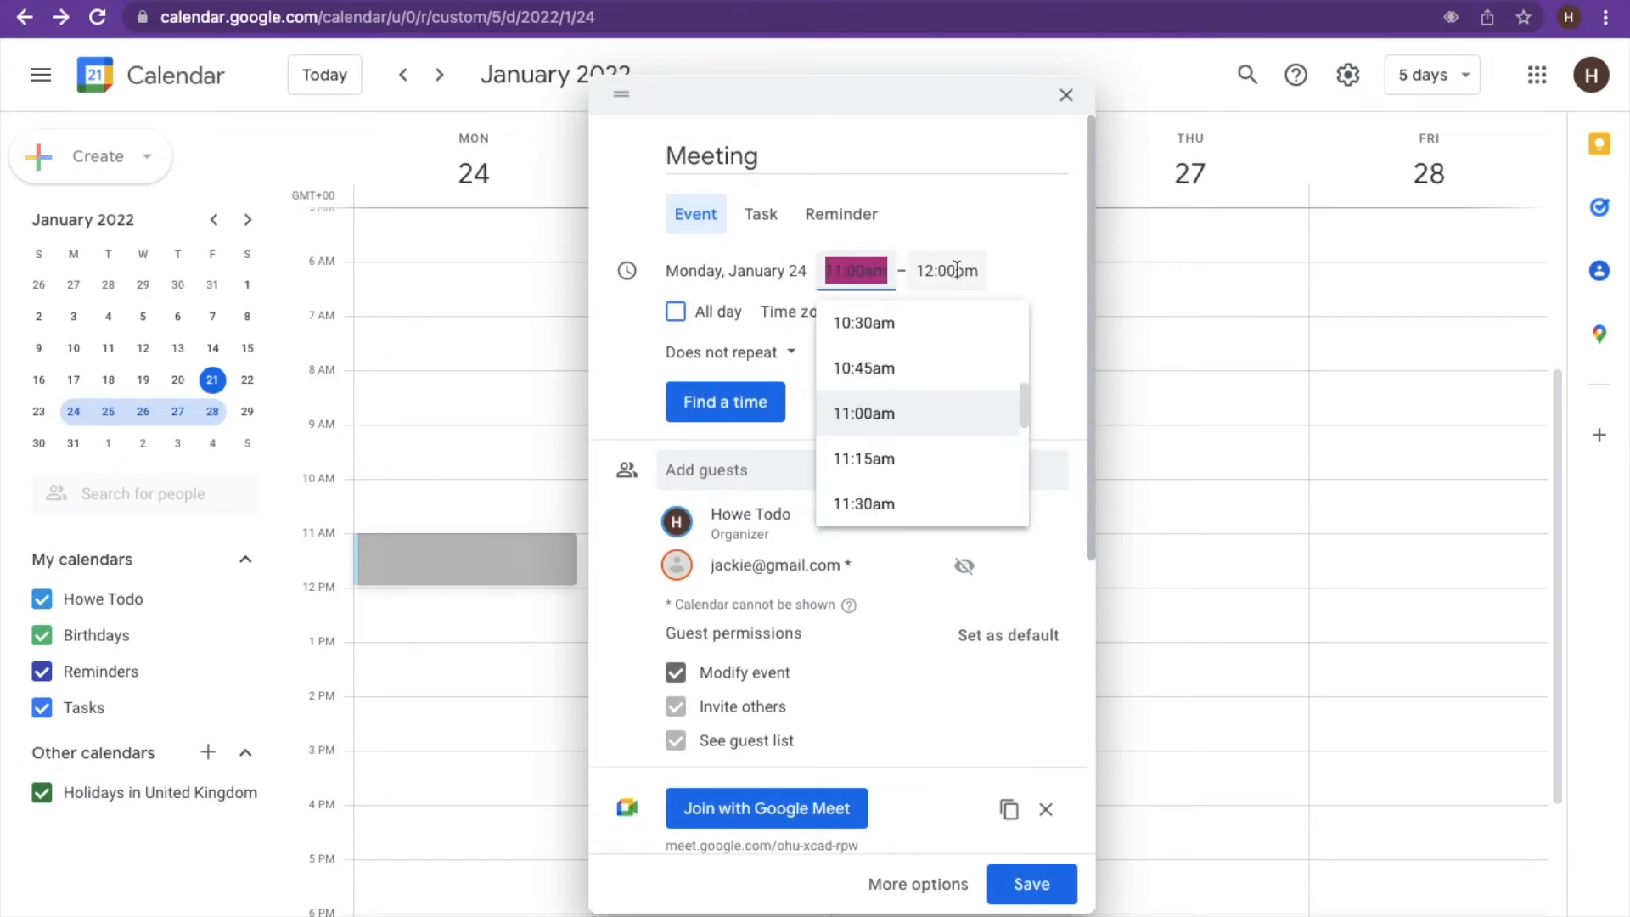
pyautogui.click(1056, 381)
# - Remove the existing Meet link and re-add Google Meet video conferencing
pyautogui.scroll(-2, 869, 654)
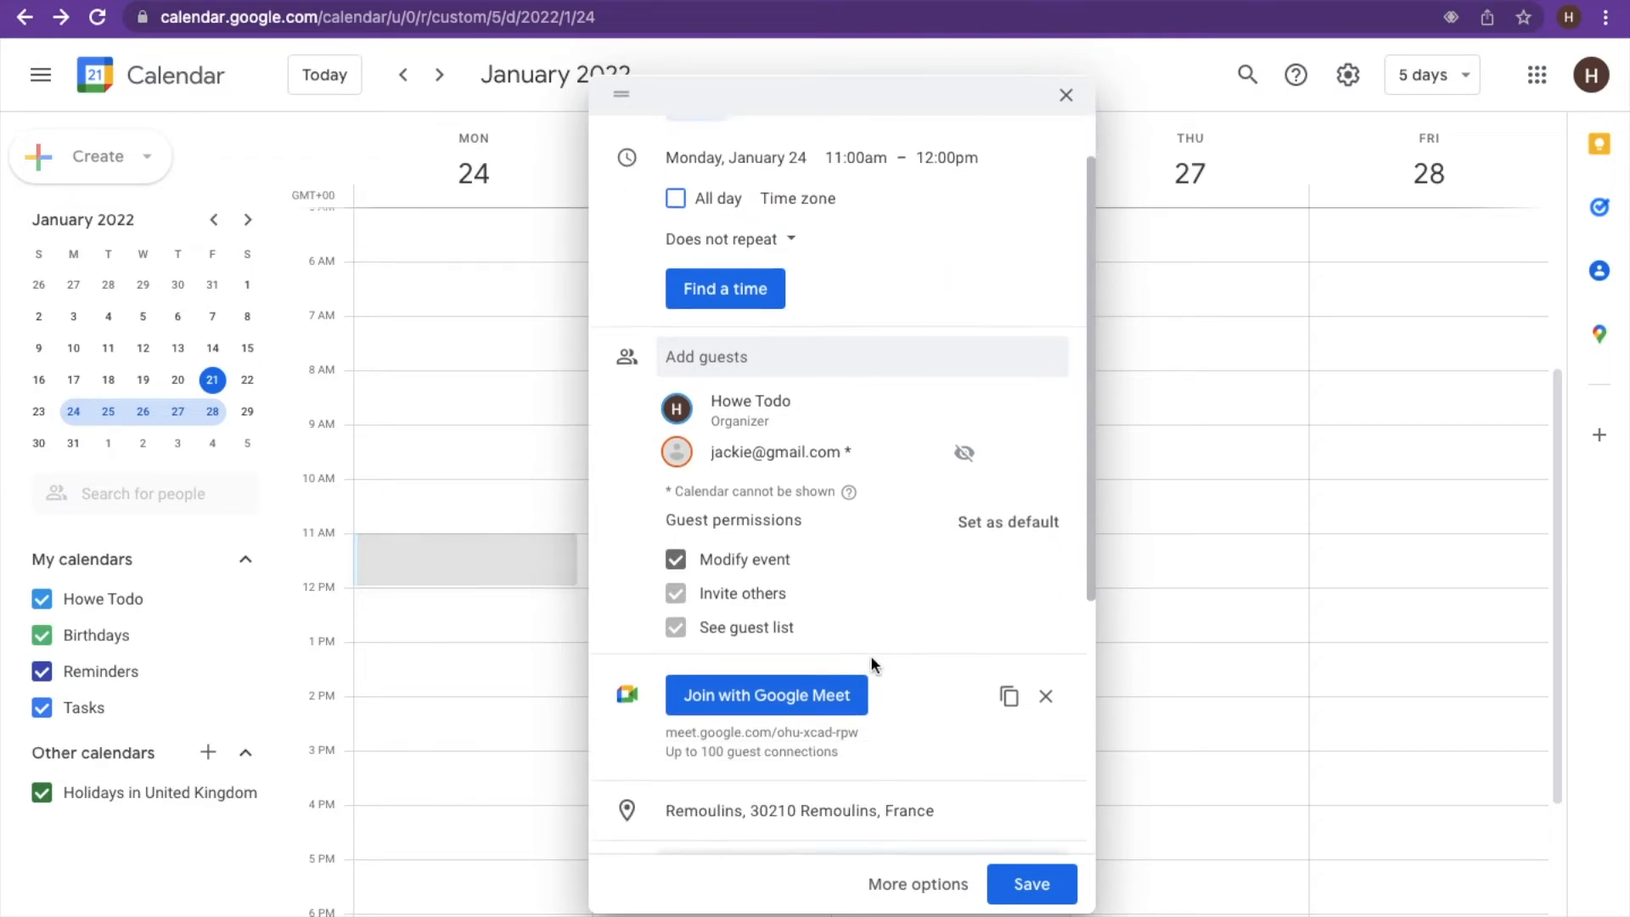
pyautogui.scroll(-3, 858, 566)
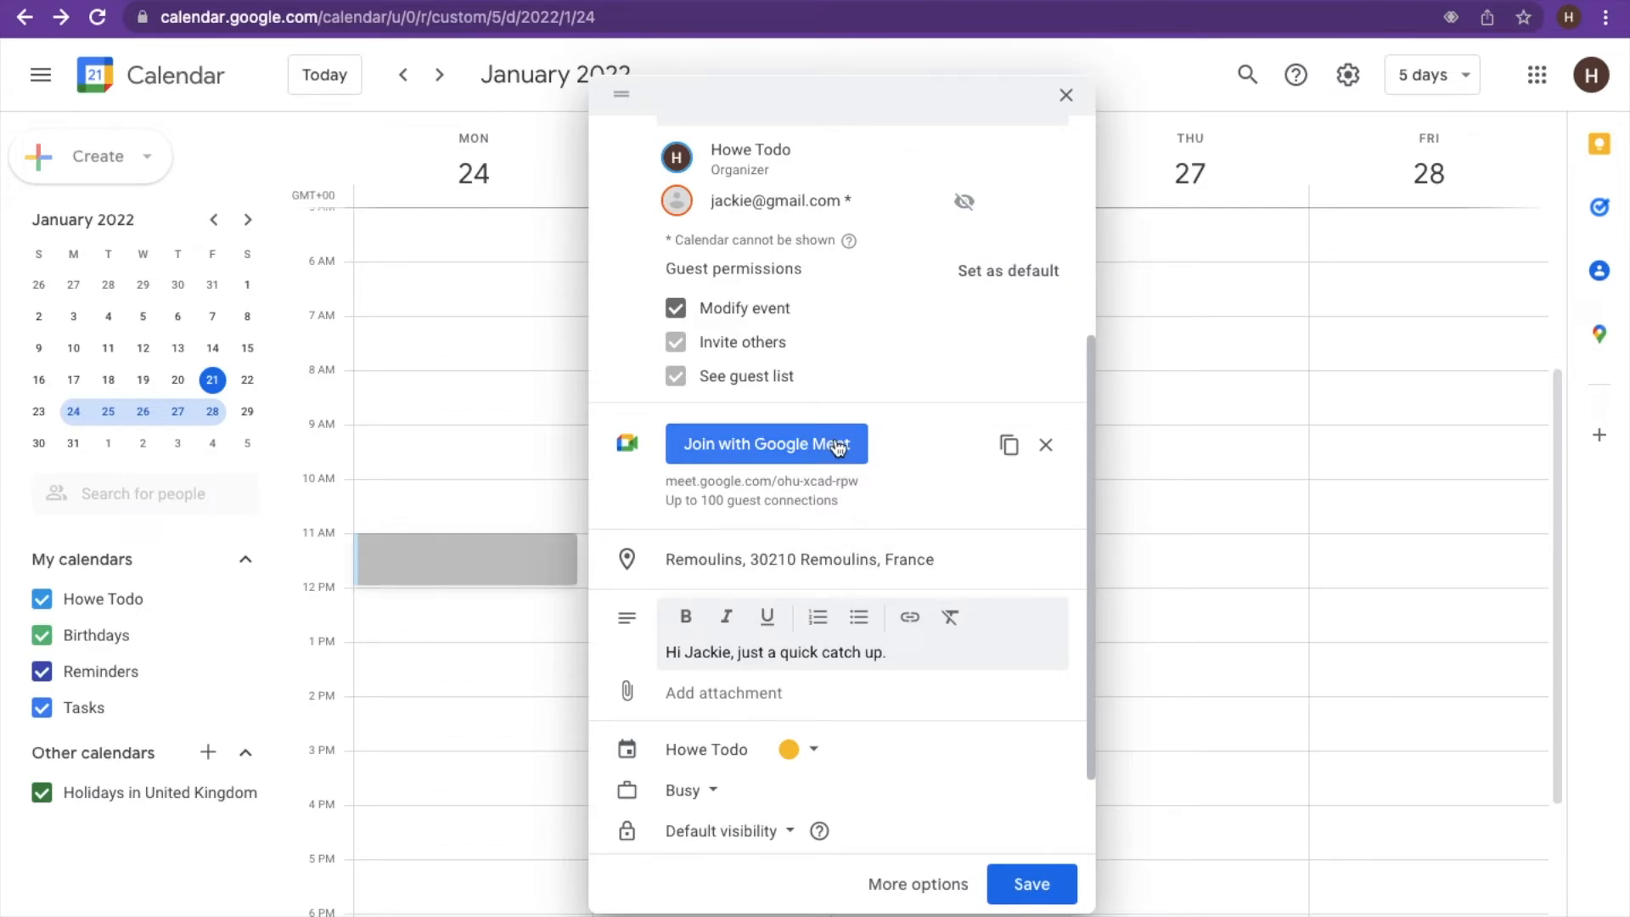
pyautogui.click(1046, 450)
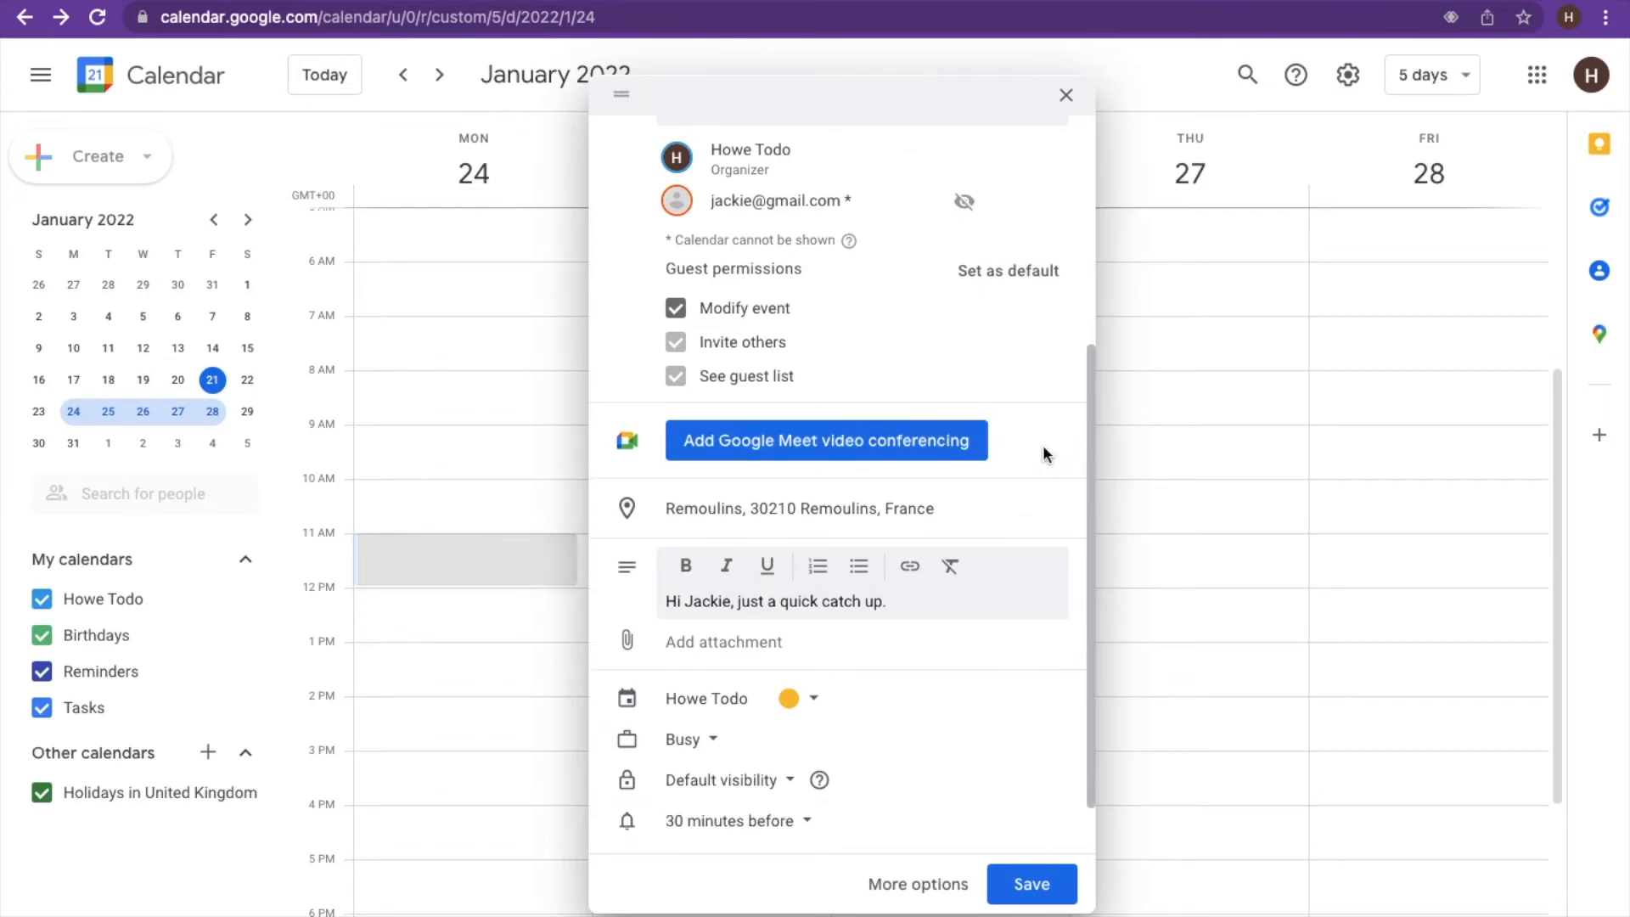
pyautogui.click(910, 447)
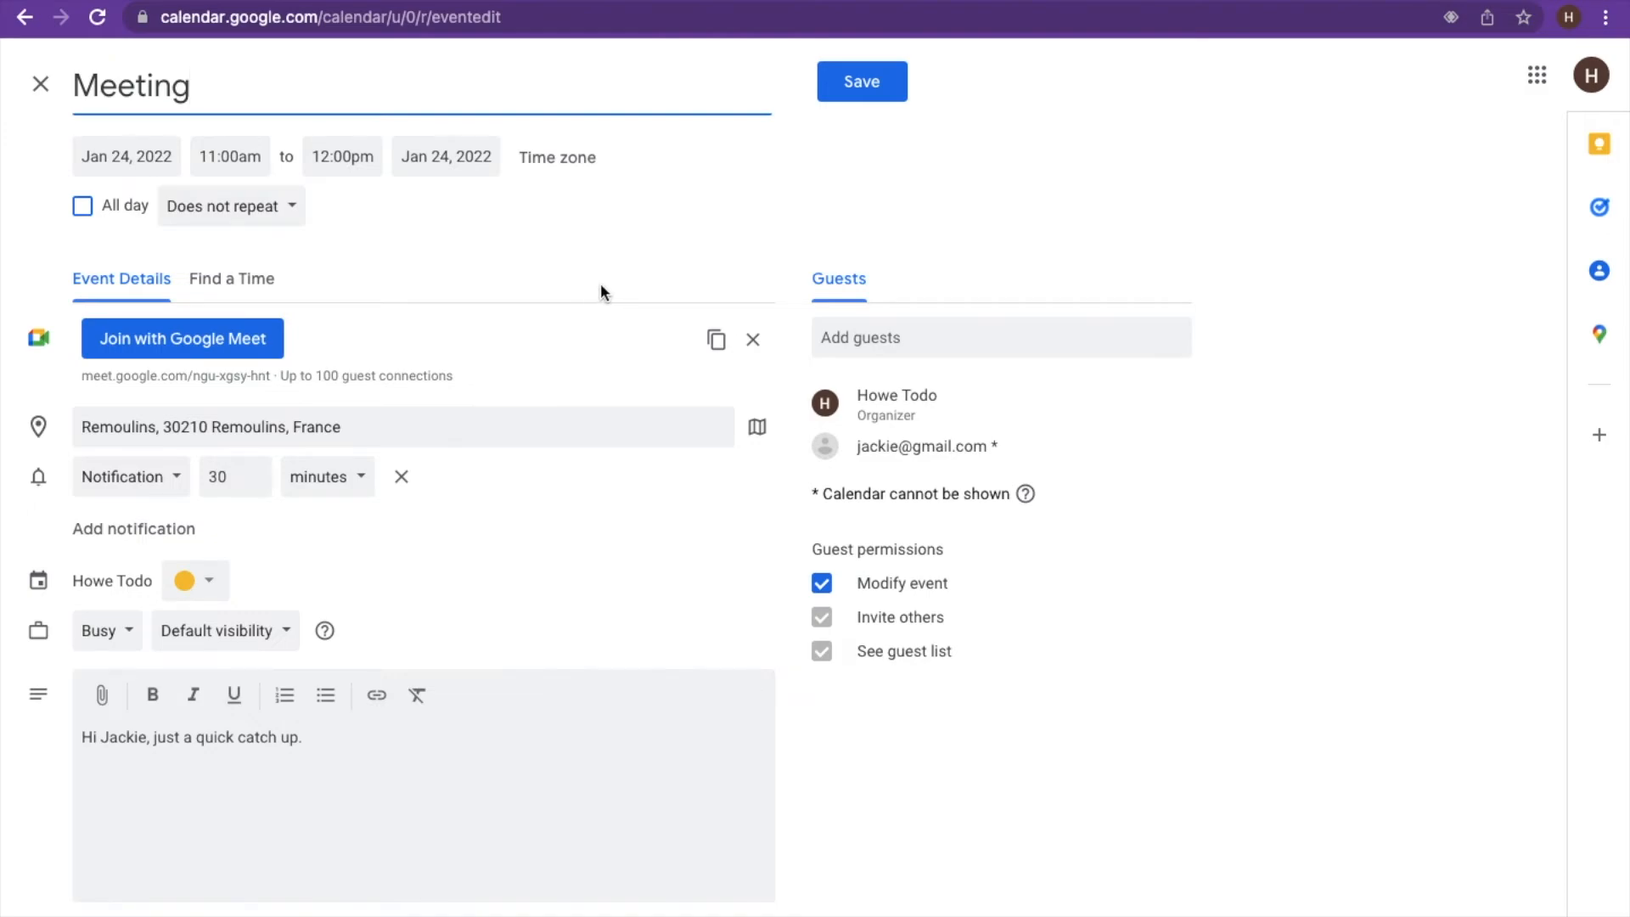
# - Check the Find a Time day schedule, then return to the Meeting's event details
pyautogui.click(238, 282)
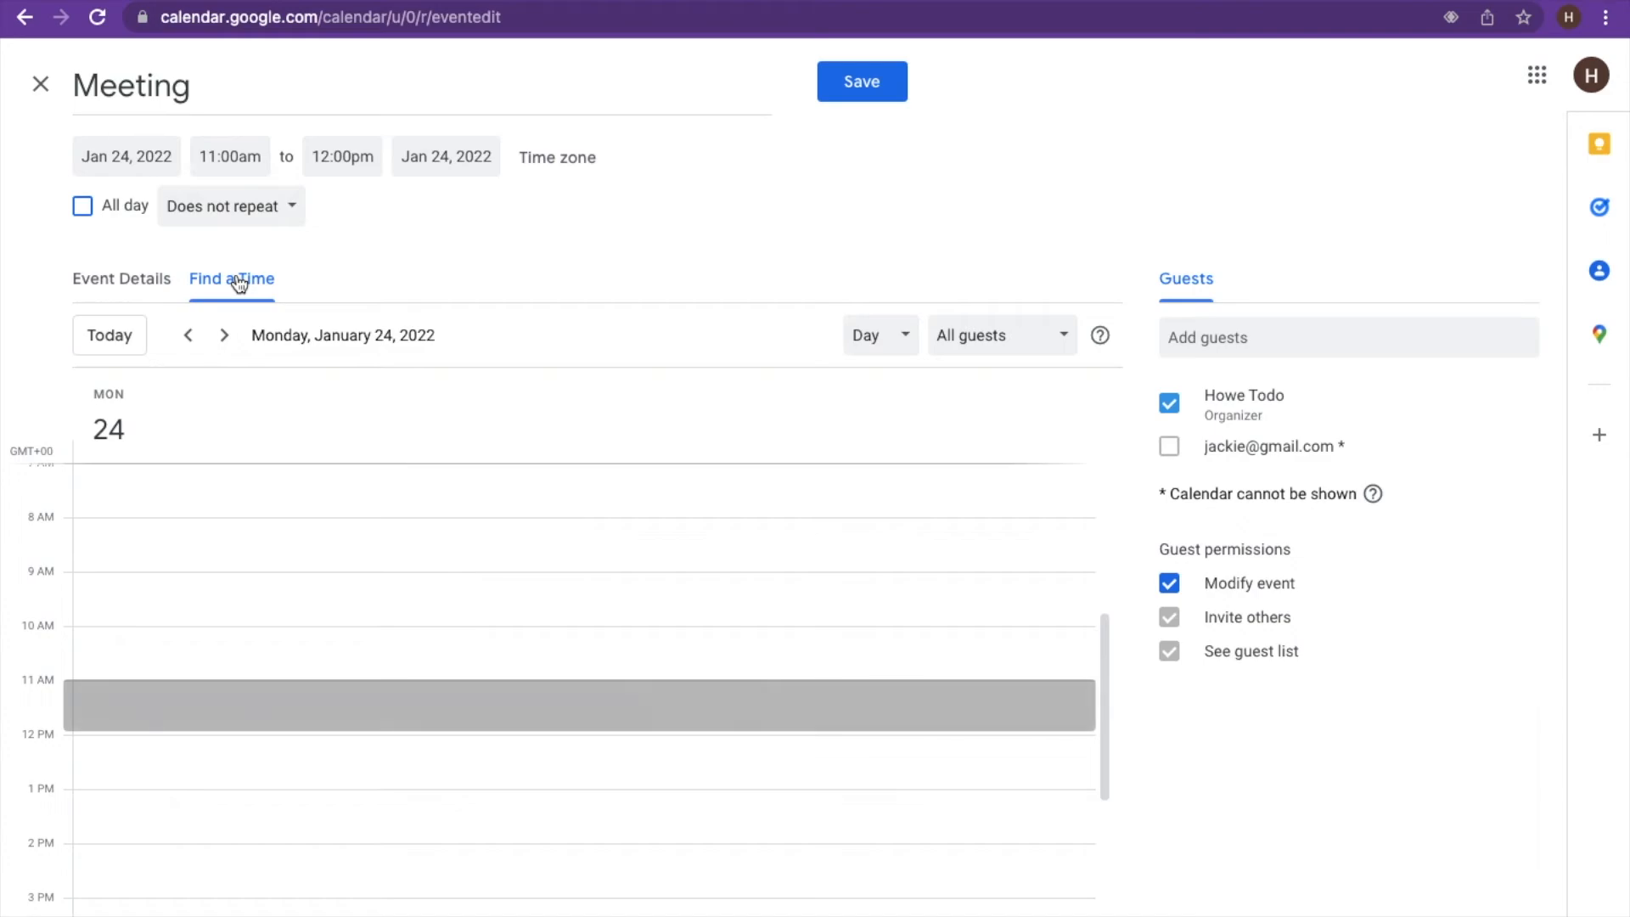
pyautogui.click(115, 284)
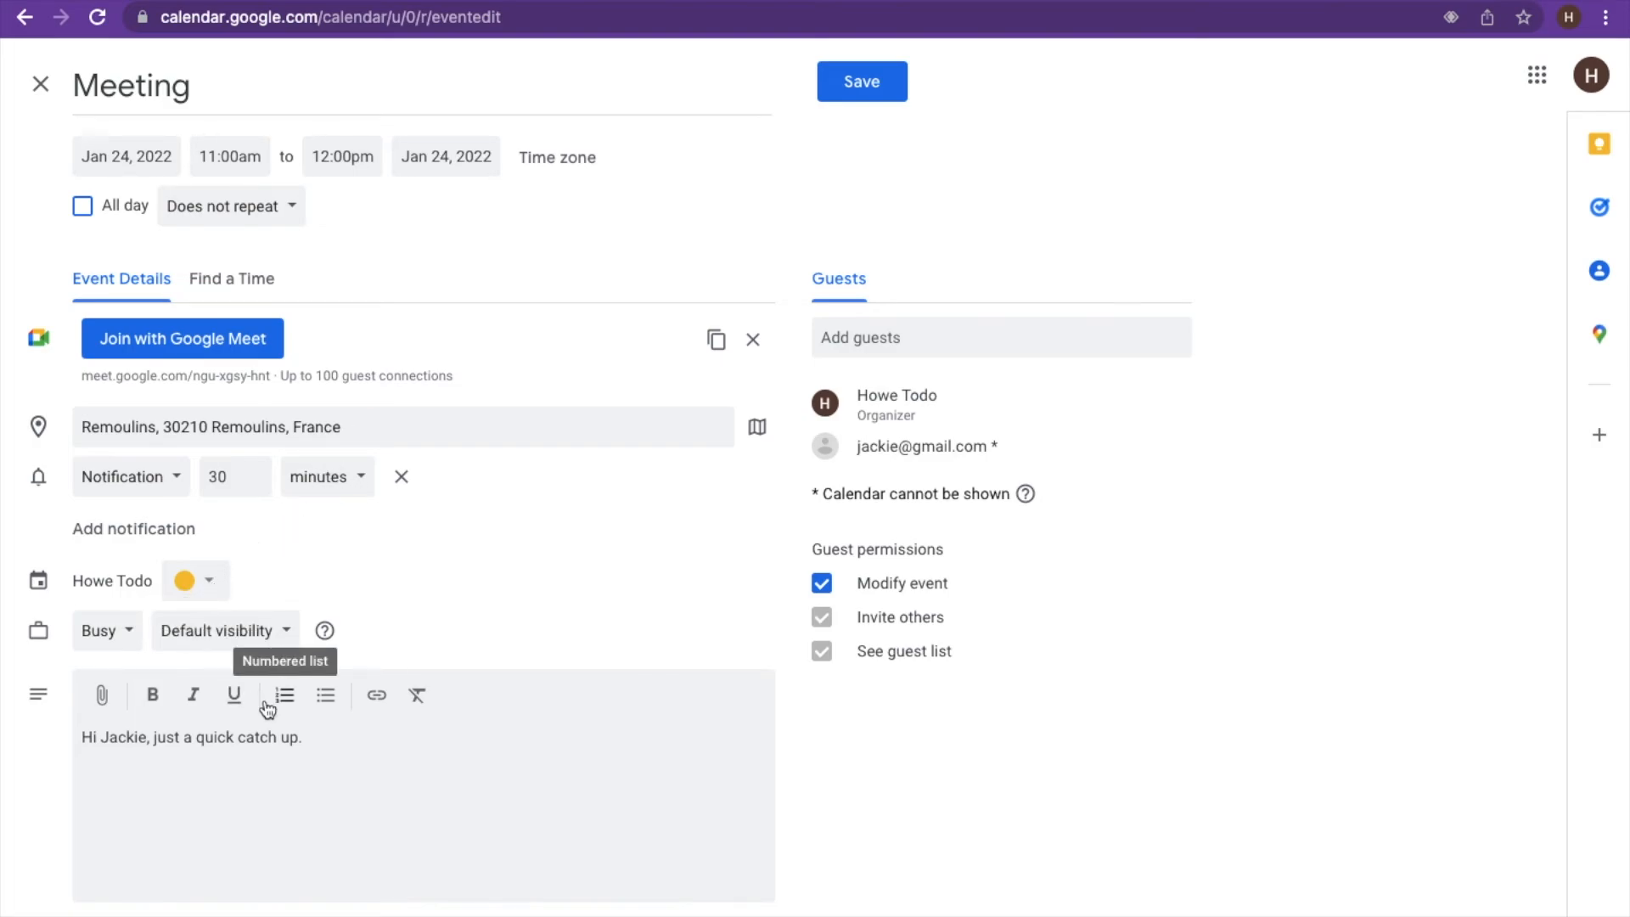
# - Save the Meeting and send invitations to the guest
pyautogui.click(860, 80)
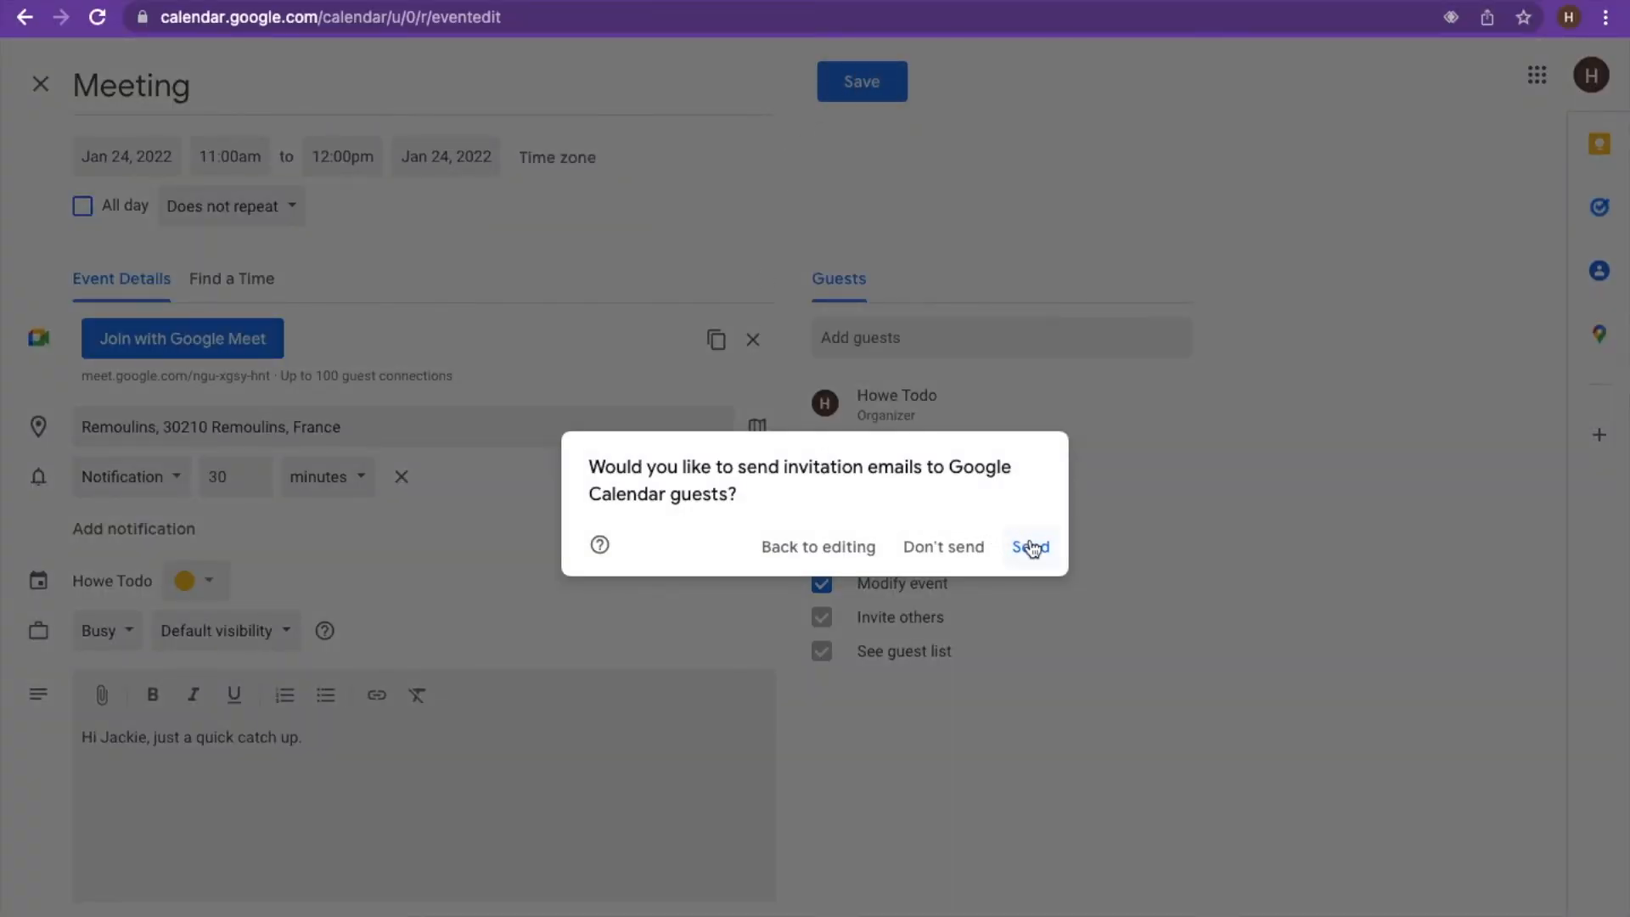
pyautogui.click(937, 550)
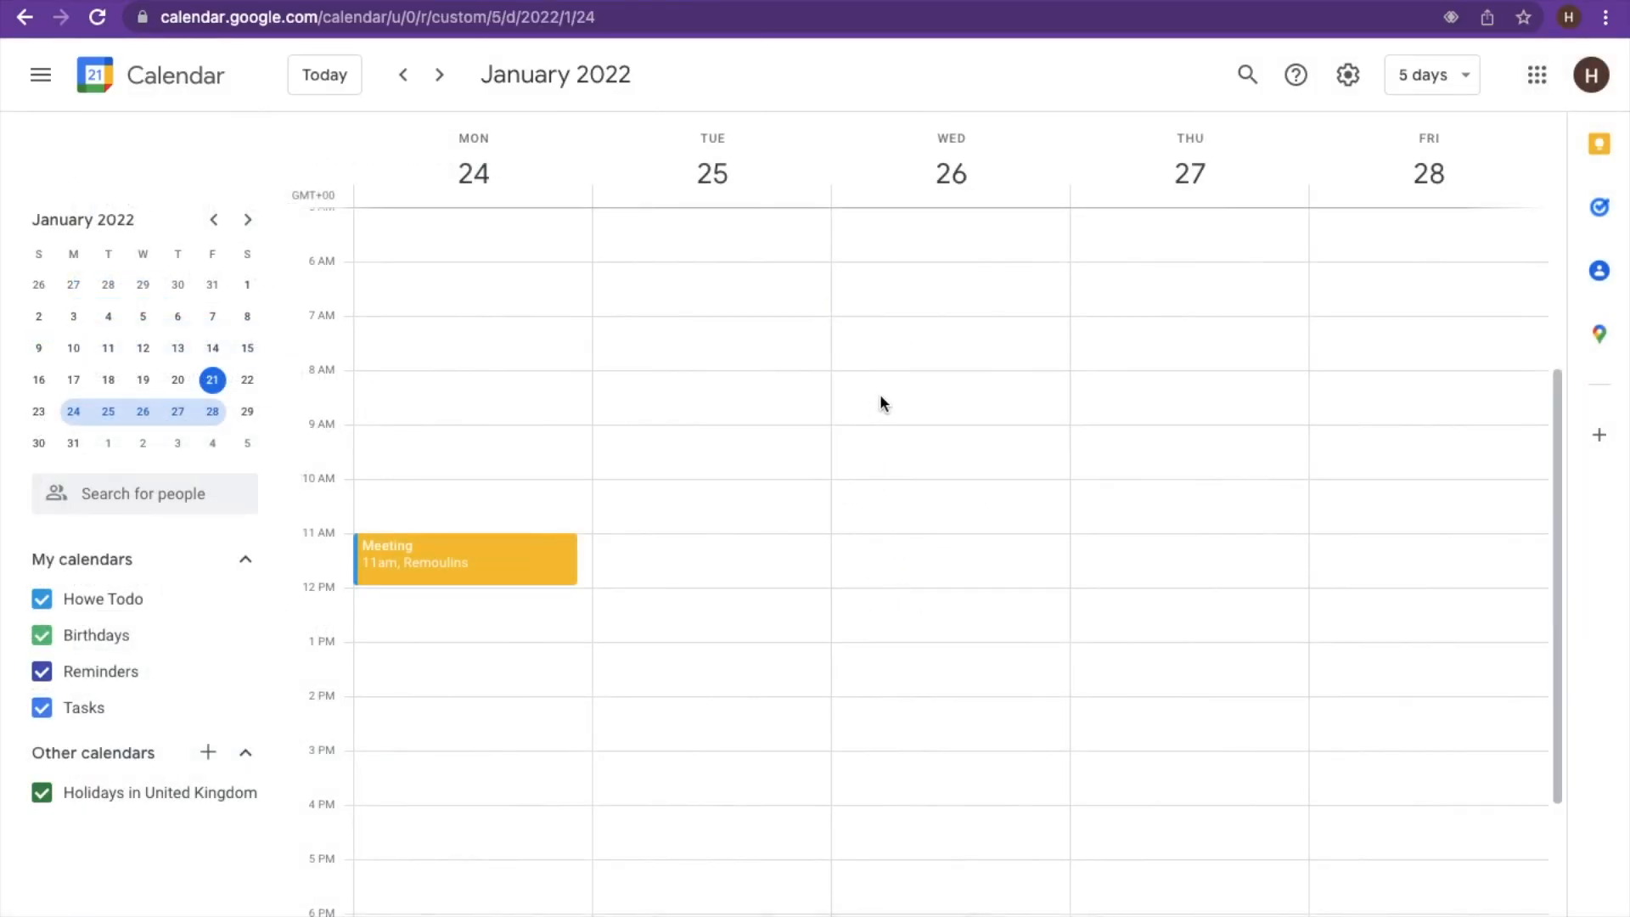